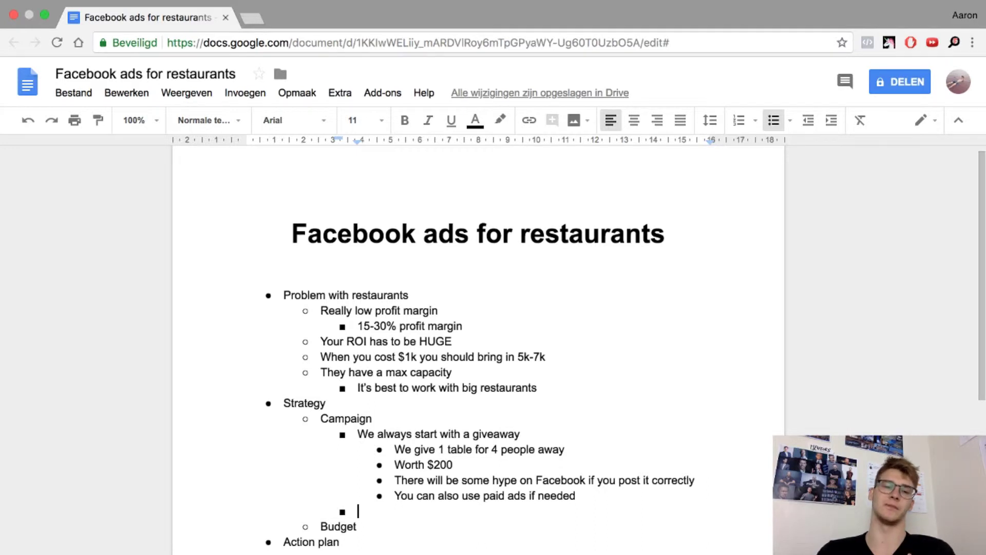
# - Write the bullet "We make some reservation ads" under Campaign, following the giveaway points
pyautogui.write('We make ')
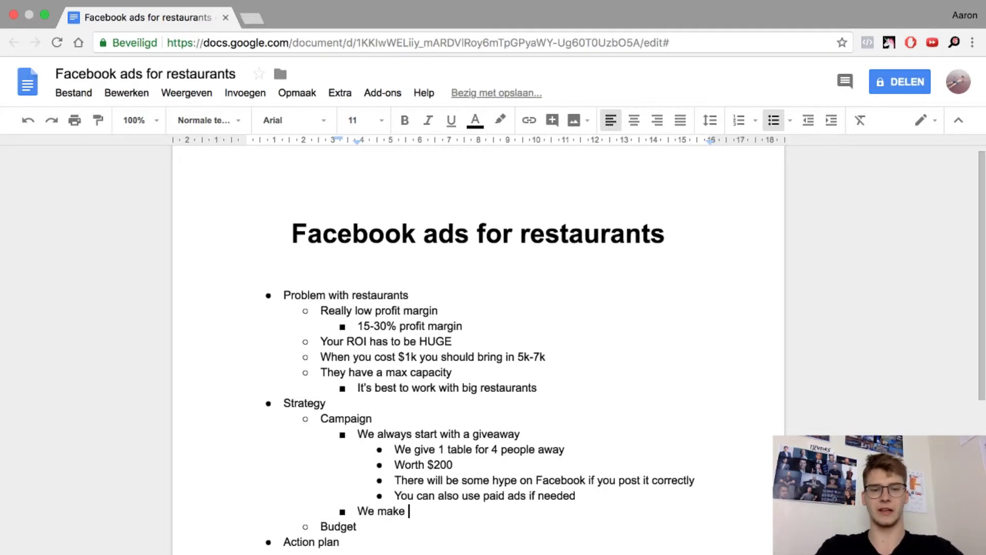
pyautogui.write('some reser')
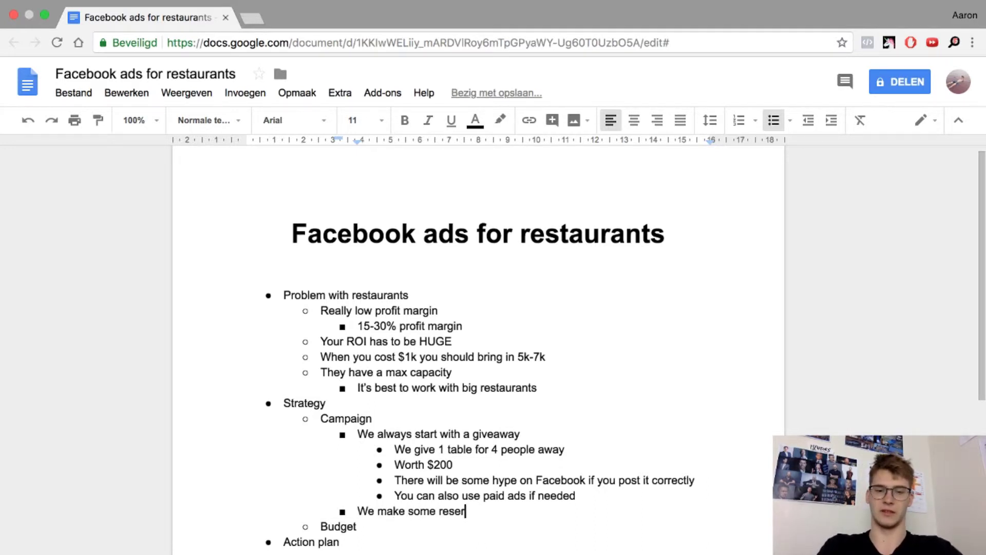
pyautogui.write('vation ads')
# - Add the sub-bullet "We make a cool ad with a picture that we have been using in the giveaway" under the reservation ads point
pyautogui.press('Return')
pyautogui.press('Tab')
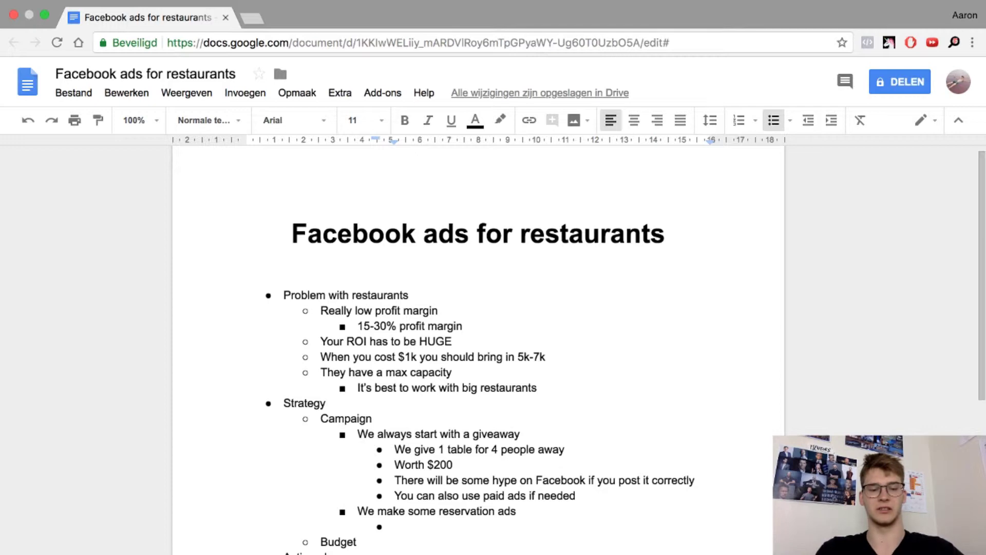
pyautogui.write('We make a cool ')
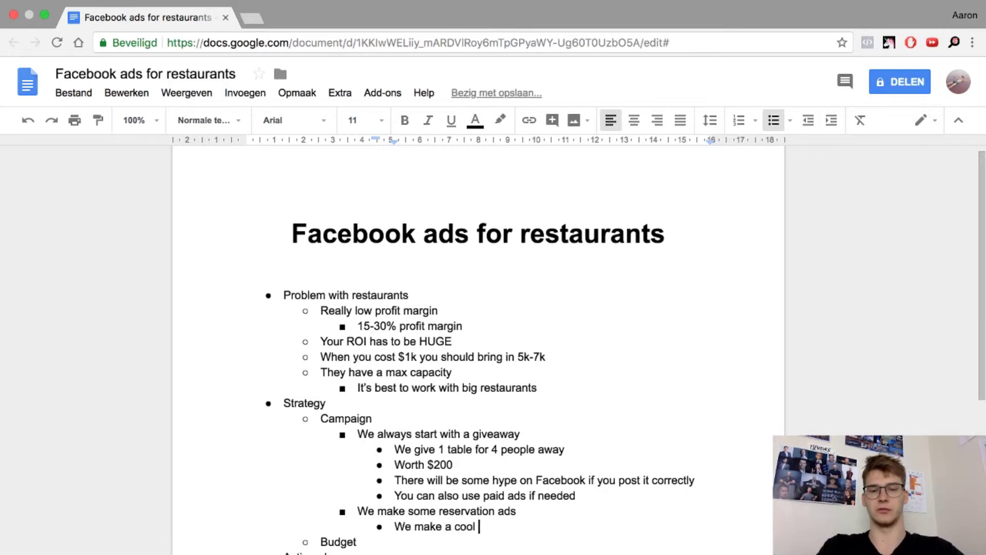
pyautogui.write('ad with a')
pyautogui.press('BackSpace')
pyautogui.press('BackSpace')
pyautogui.write('h a')
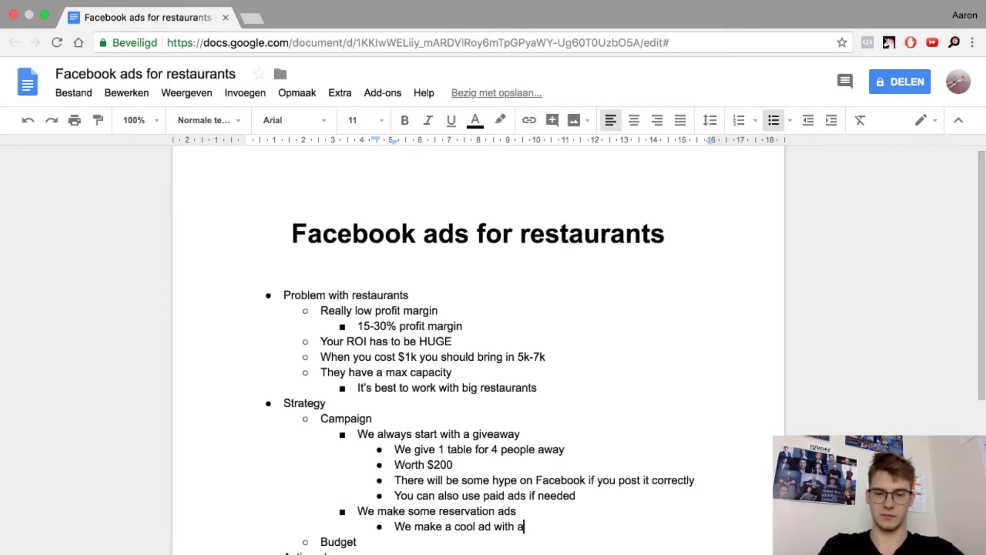
pyautogui.write(' picture that we')
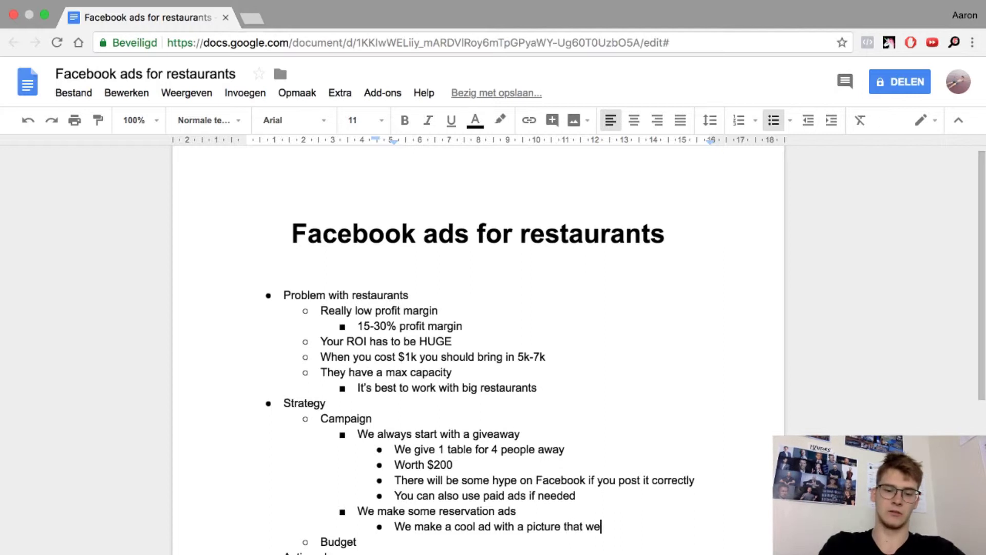
pyautogui.write(' have been using ')
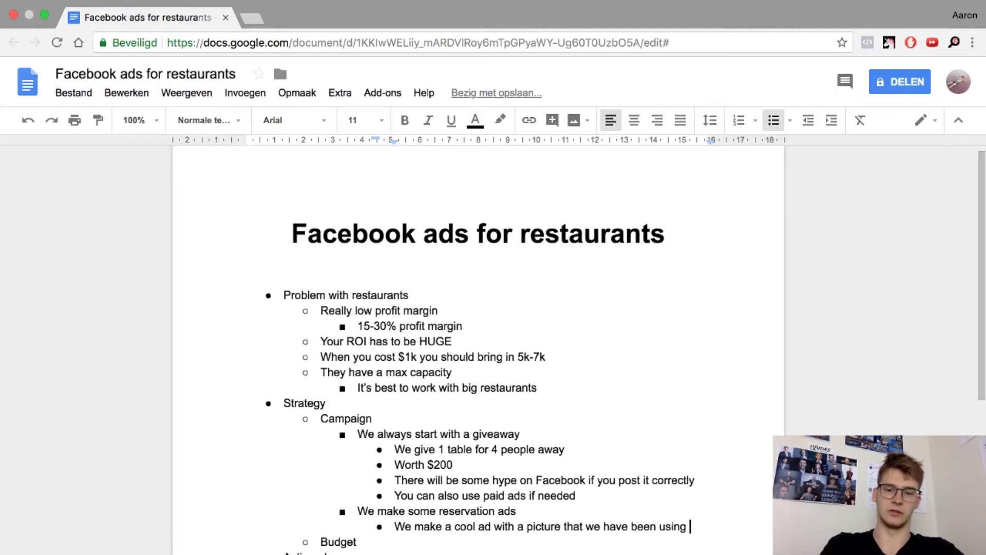
pyautogui.write('in the giveaway')
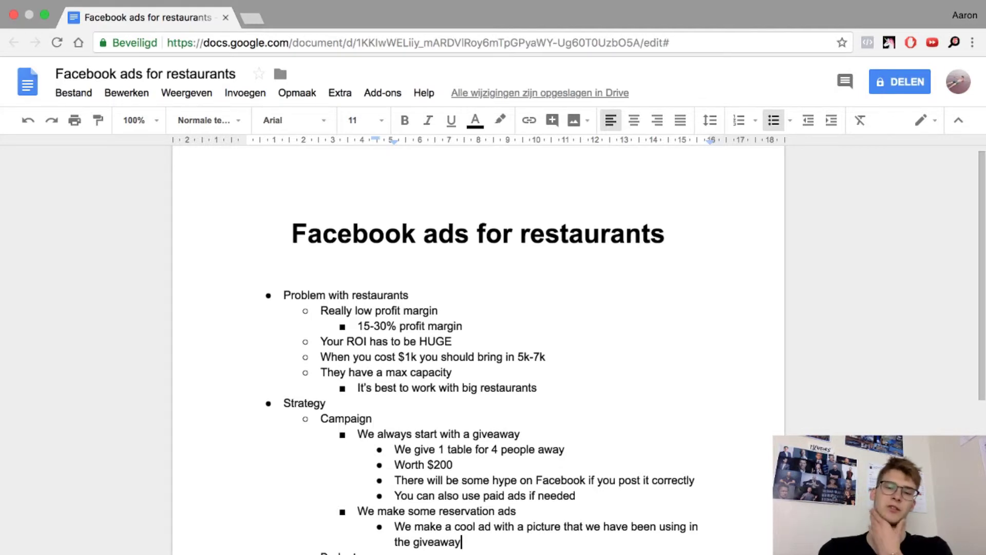
# - Add a second reservation ads sub-bullet reading "We push the people to a landing page"
pyautogui.press('Return')
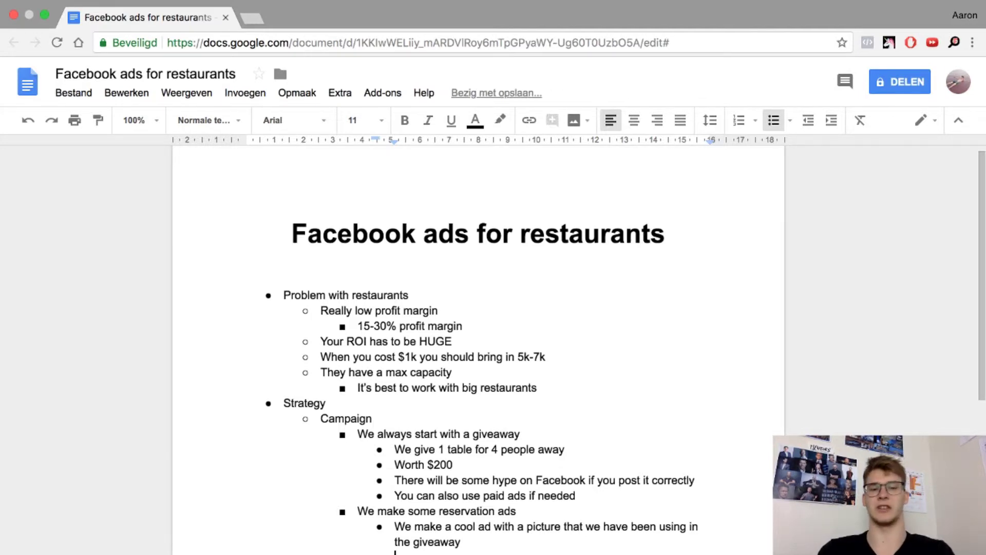
pyautogui.write('Wh')
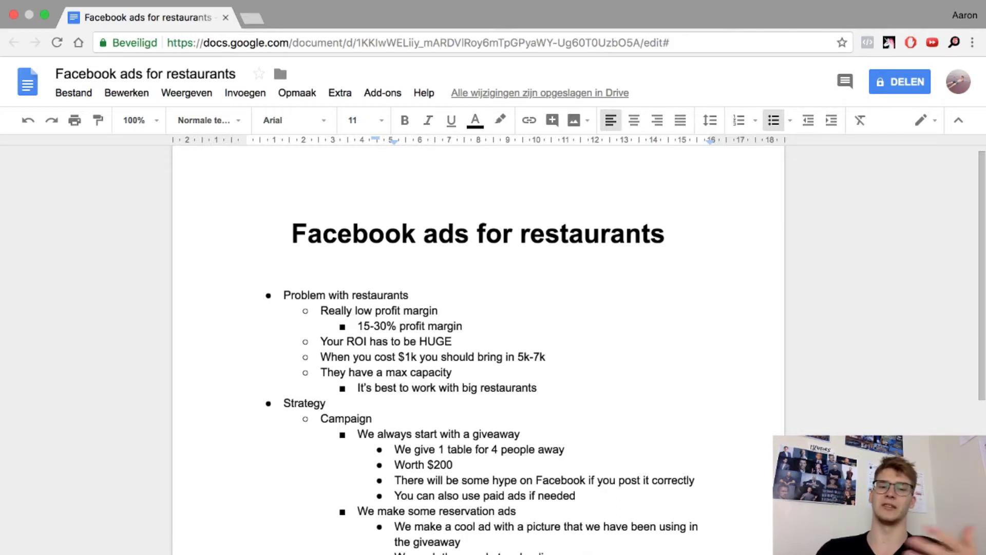
pyautogui.scroll(-3, 478, 349)
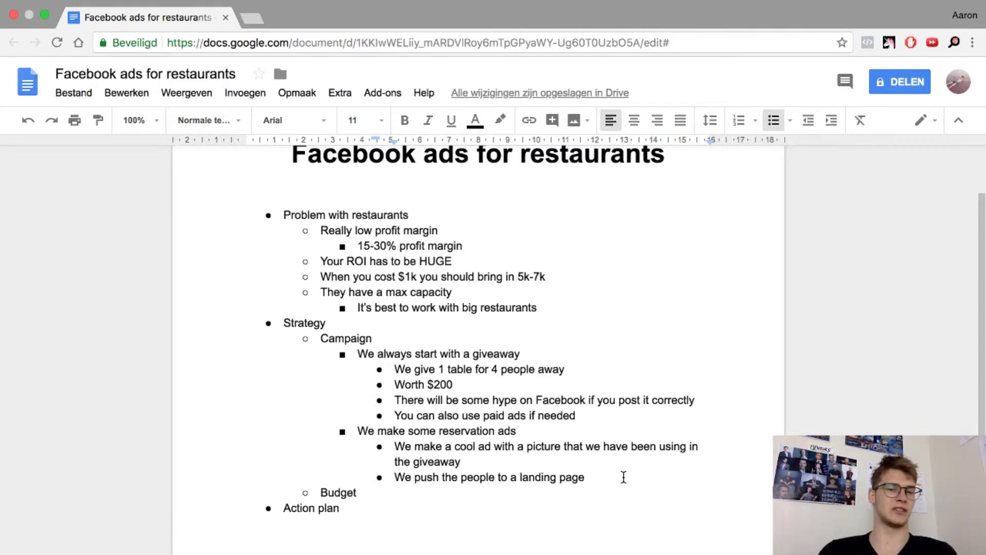
# - Add the Campaign bullet "We run retargeting ads to the people who don't book their table", one level above the landing page point
pyautogui.press('Return')
pyautogui.hotkey('shift', 'Tab')
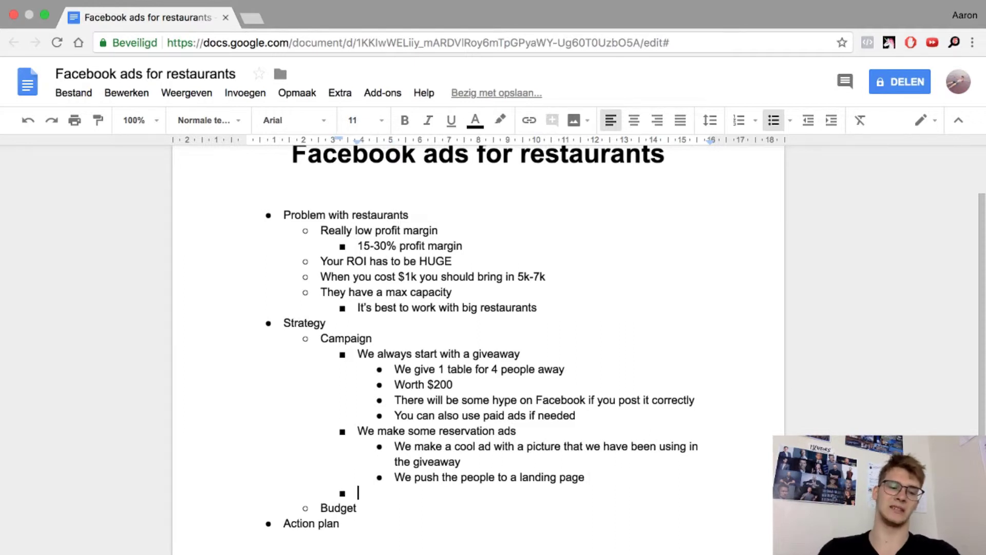
pyautogui.write('We run reta')
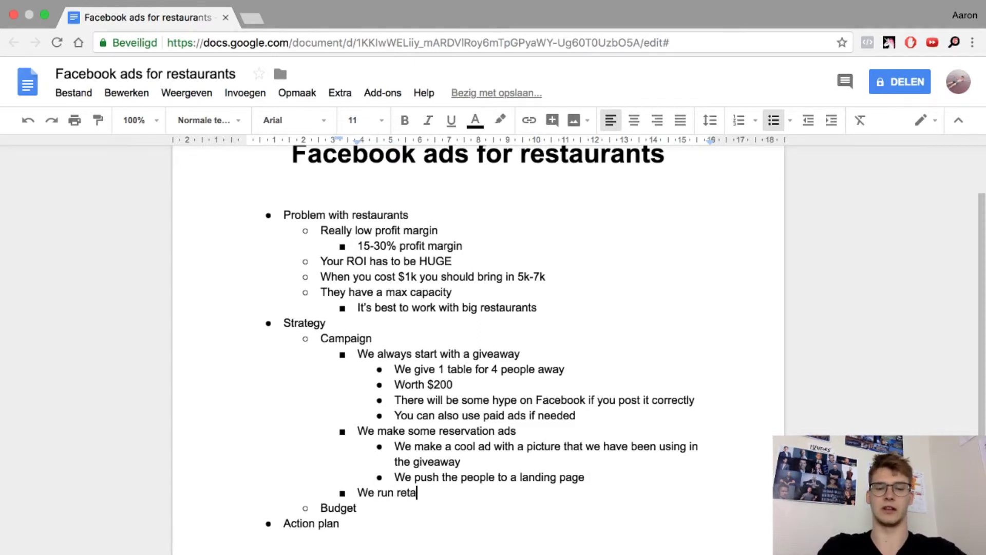
pyautogui.write("rgeting ads to the people who don't book their table")
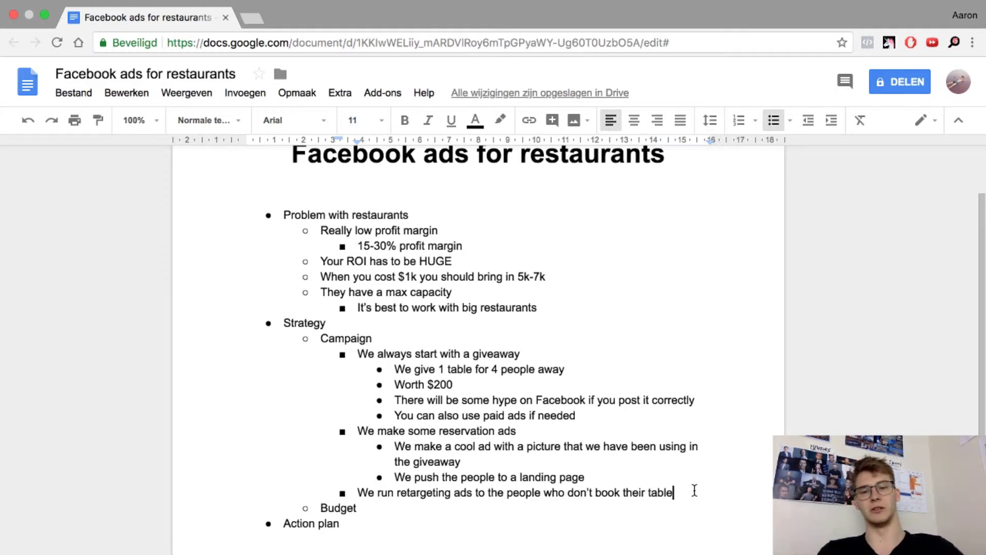
# - Add the sub-bullet "Otherwise we'll lose more money on ad spend" under the retargeting ads point
pyautogui.press('Return')
pyautogui.press('Tab')
pyautogui.write('O')
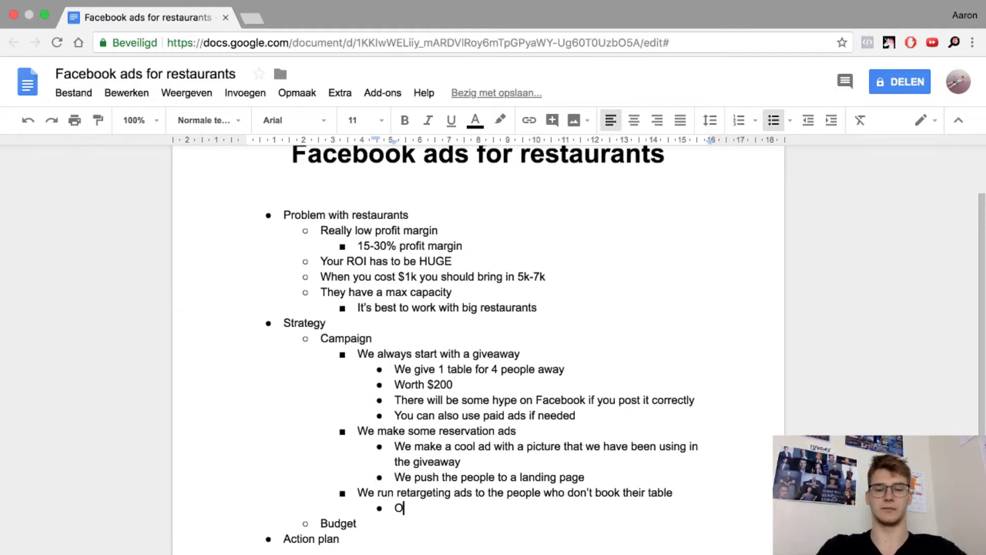
pyautogui.write("therwise we'll")
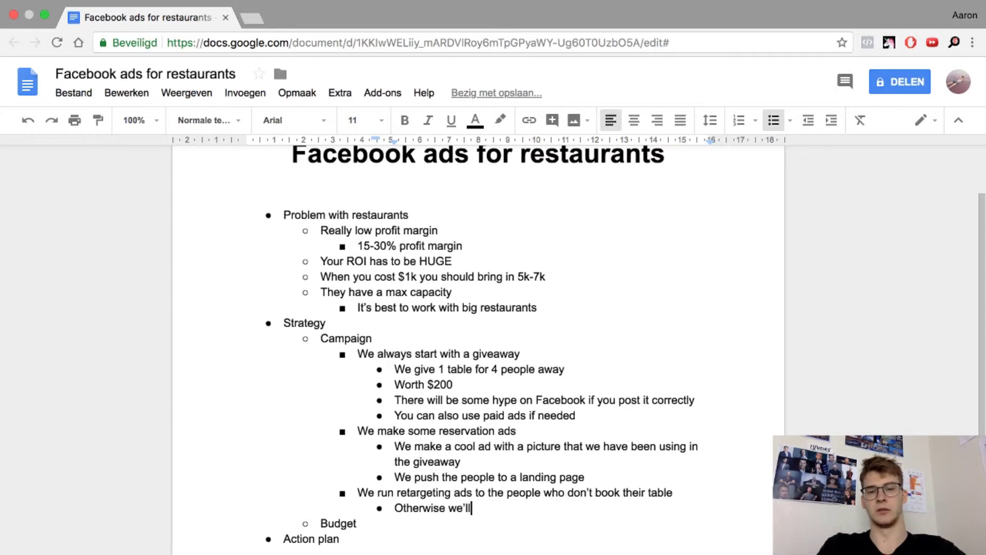
pyautogui.write(' lose mo')
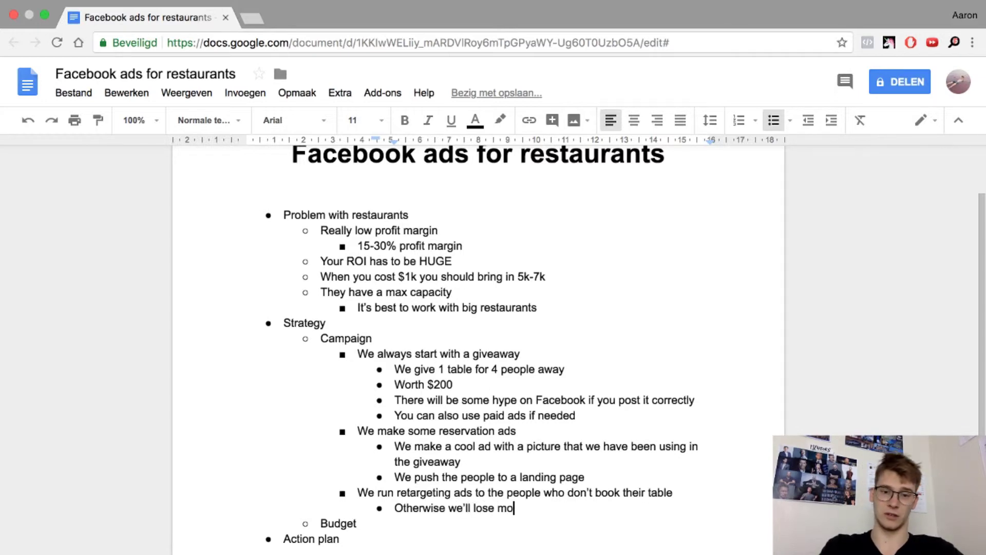
pyautogui.write('re money on ad spend')
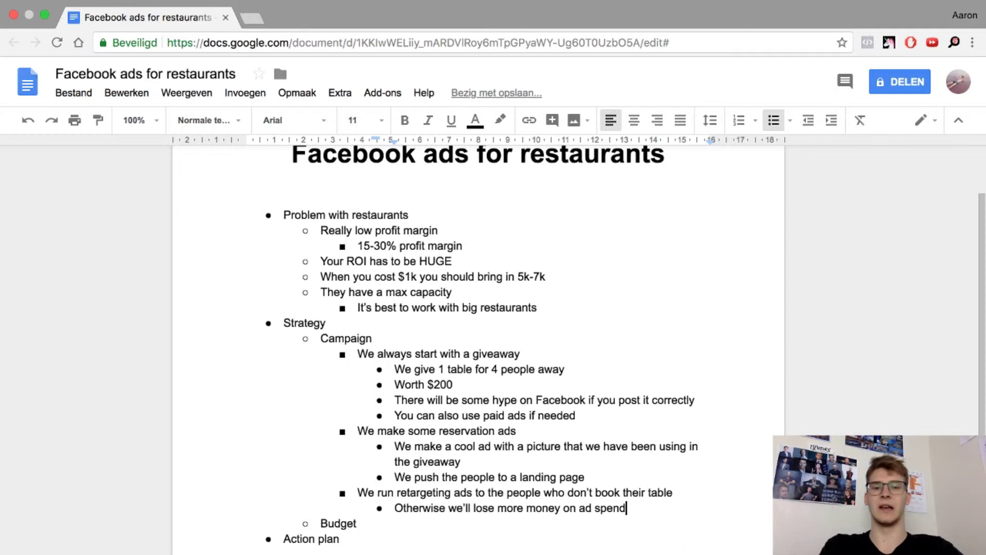
# - Add another retargeting sub-bullet reading "People don't buy or book their table on the first visit"
pyautogui.press('Return')
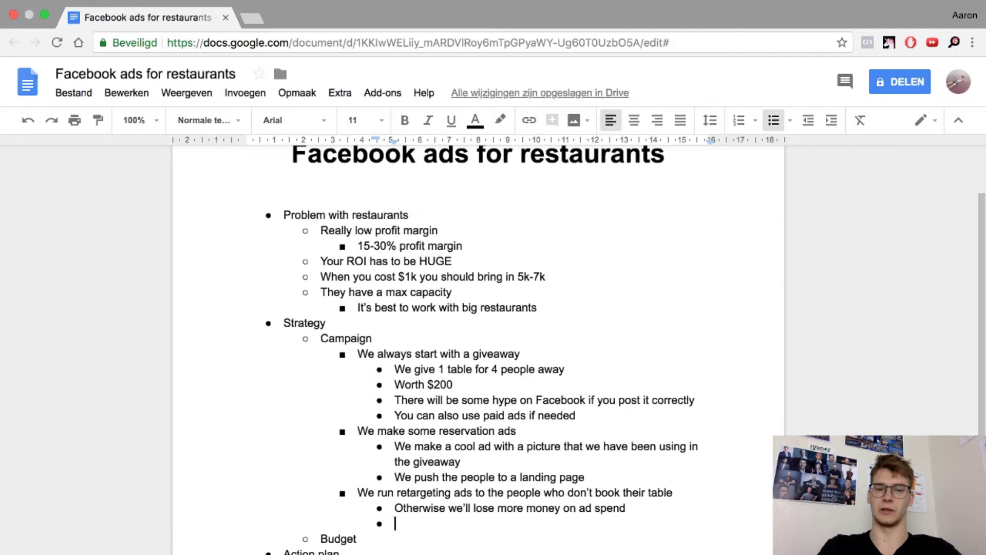
pyautogui.write("People don't buy or b")
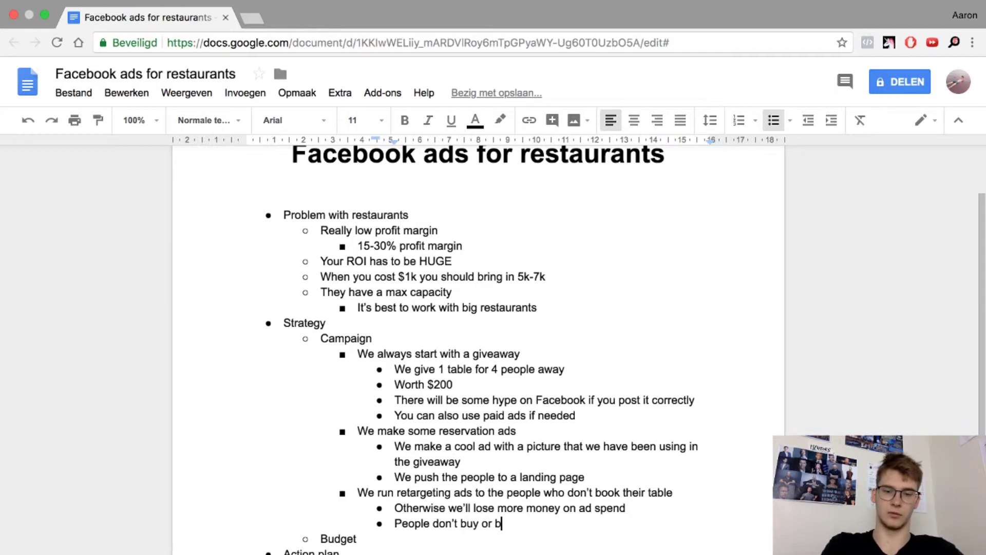
pyautogui.write('ook their tabl')
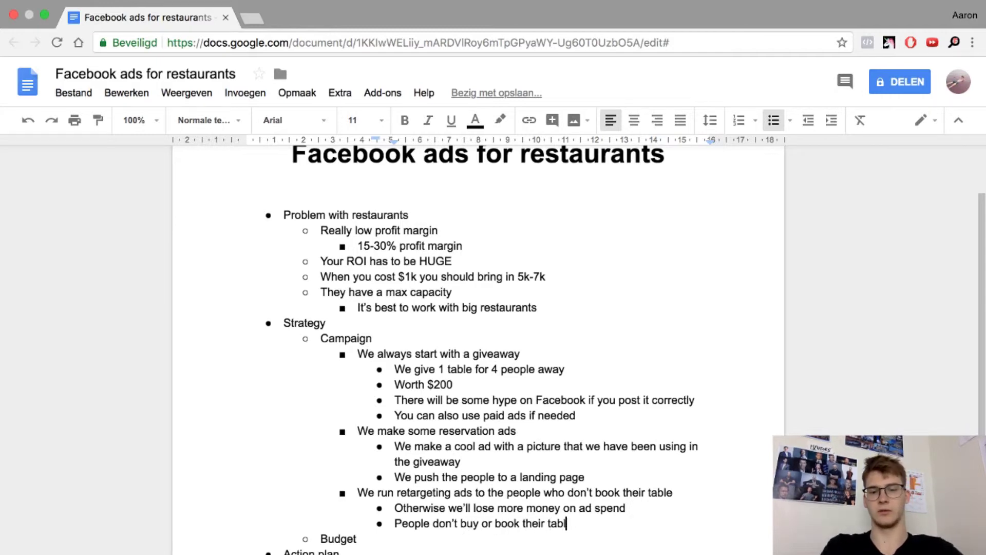
pyautogui.write('e on the first visit')
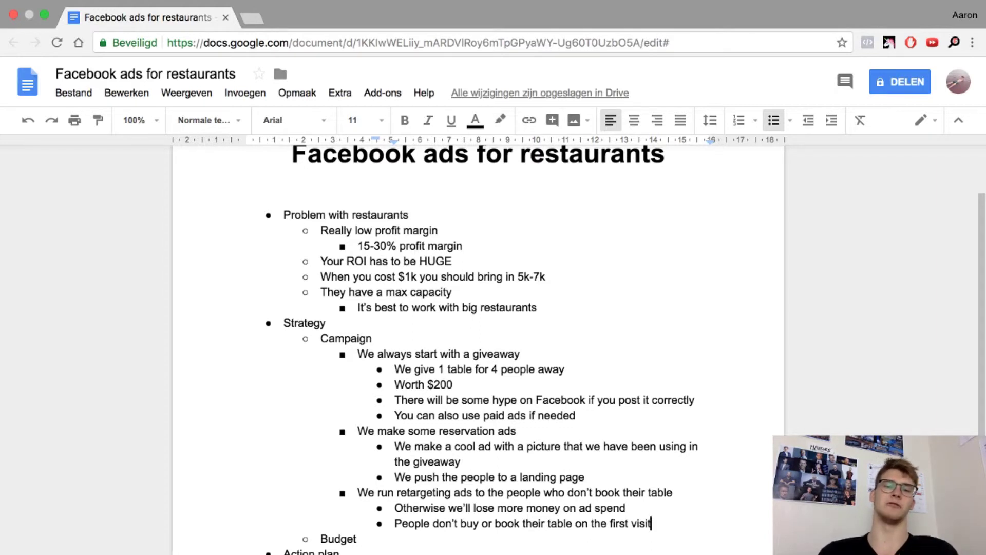
# - Dismiss the website notification that covers part of the document window
pyautogui.scroll(-3, 477, 349)
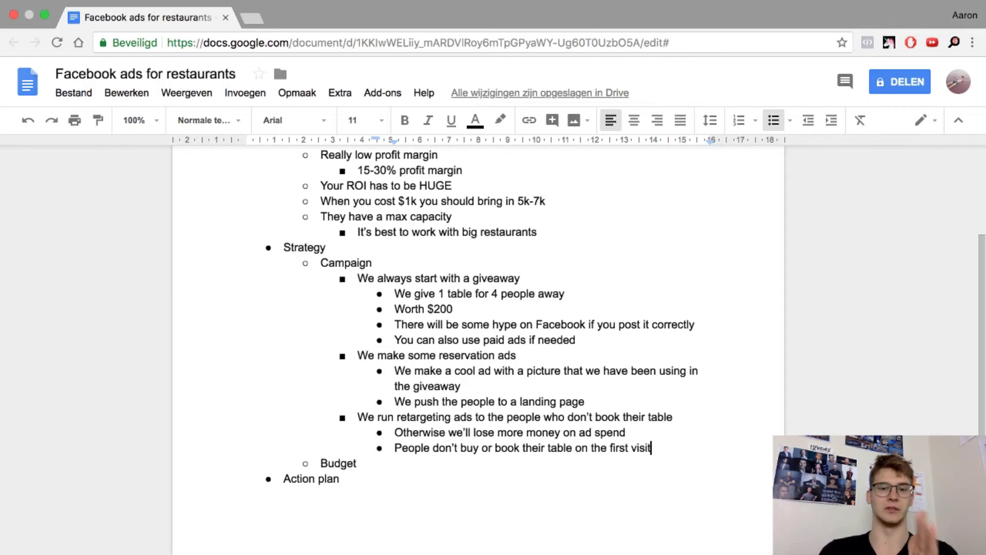
pyautogui.scroll(-3, 478, 309)
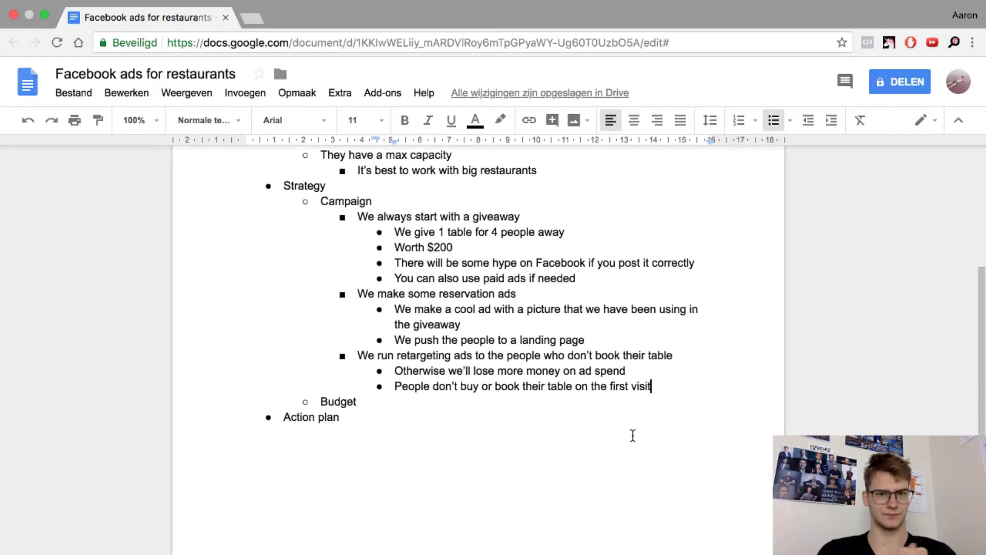
pyautogui.scroll(2, 614, 415)
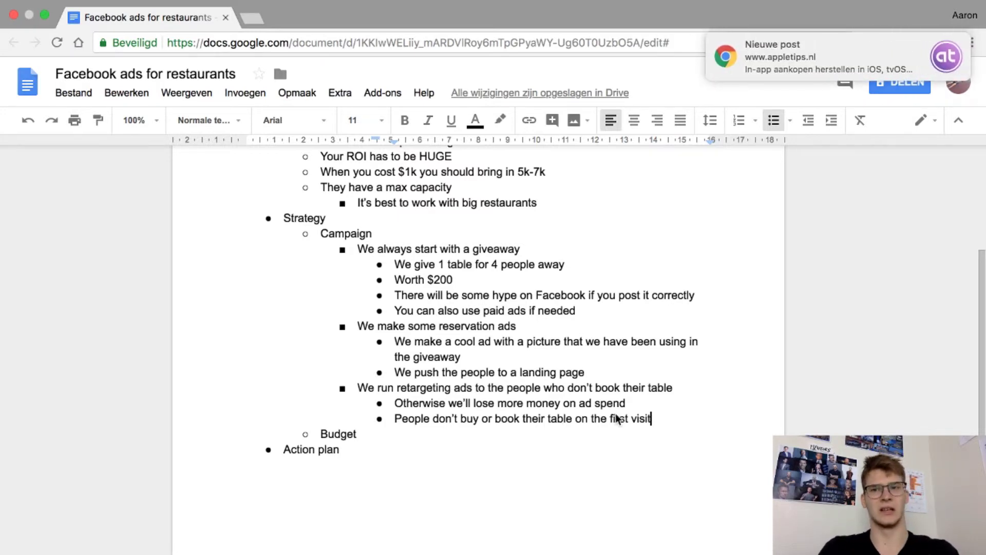
pyautogui.click(942, 46)
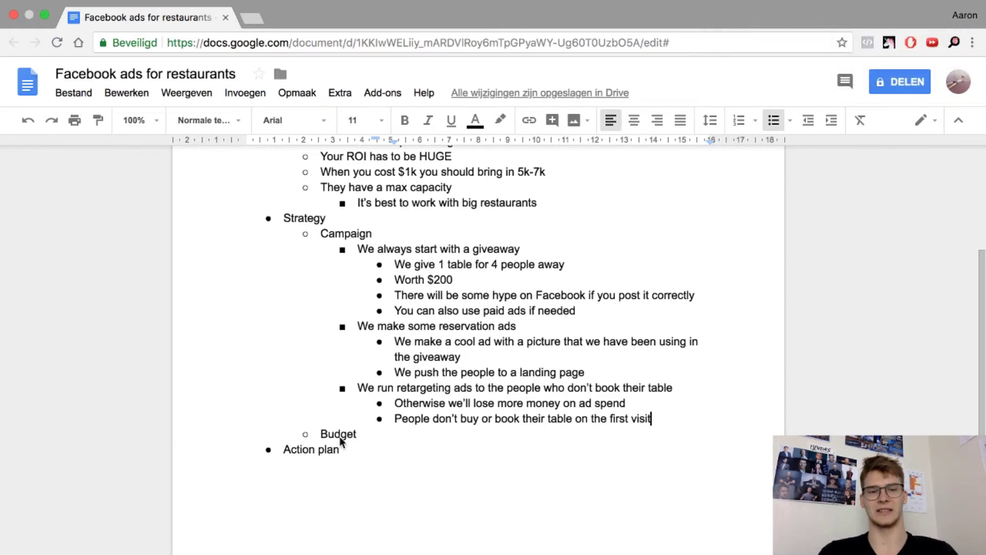
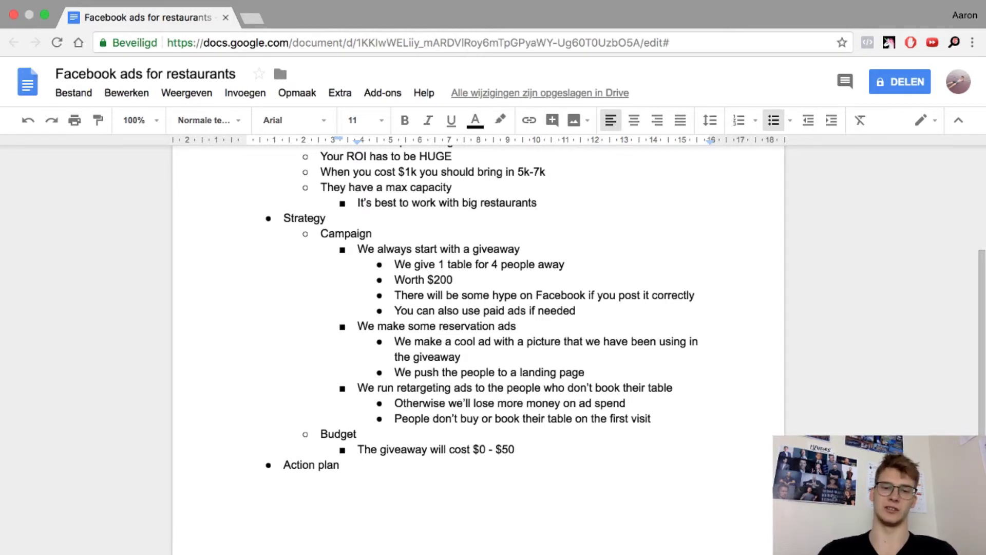
# - Add the bullet "The table: $20-$50" under Budget, below the giveaway cost
pyautogui.press('Return')
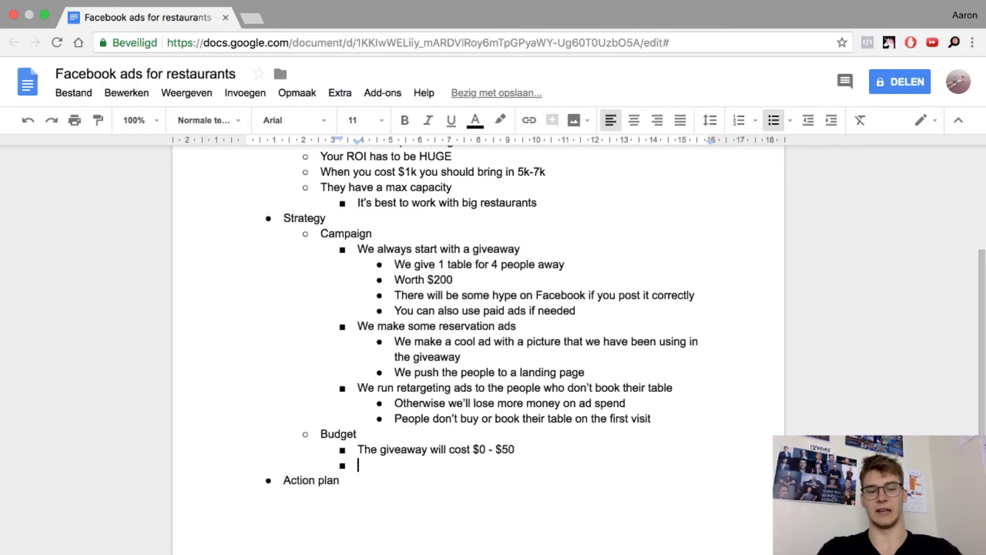
pyautogui.write('THe table')
pyautogui.press('BackSpace')
pyautogui.press('BackSpace')
pyautogui.press('BackSpace')
pyautogui.press('BackSpace')
pyautogui.press('BackSpace')
pyautogui.press('BackSpace')
pyautogui.press('BackSpace')
pyautogui.press('BackSpace')
pyautogui.press('BackSpace')
pyautogui.write('T')
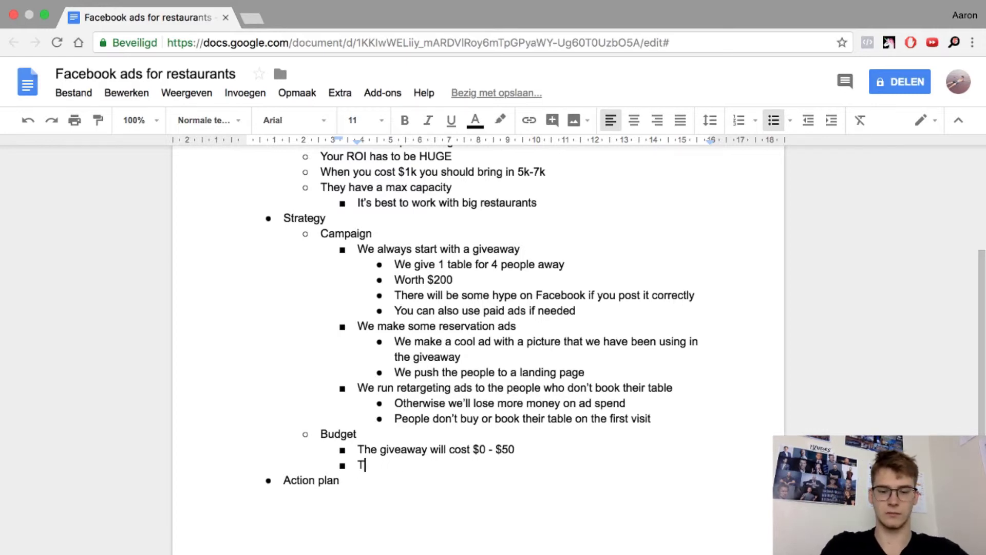
pyautogui.write('he table: ')
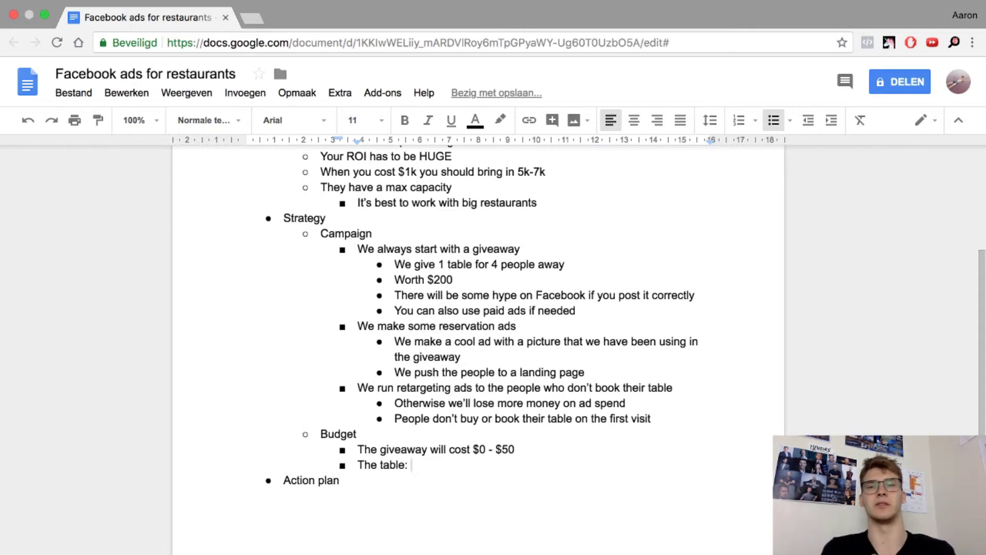
pyautogui.write('$')
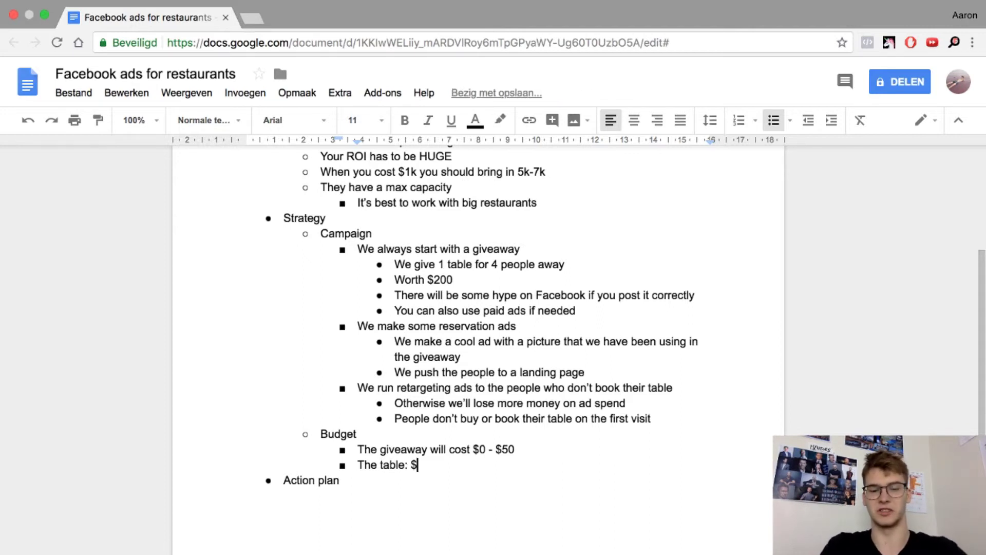
pyautogui.write('20-')
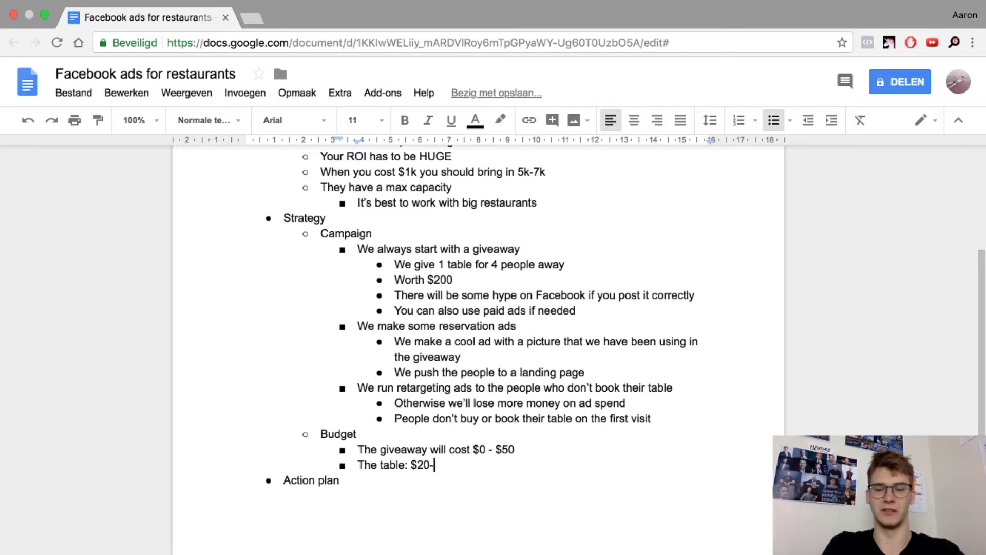
pyautogui.write('$50')
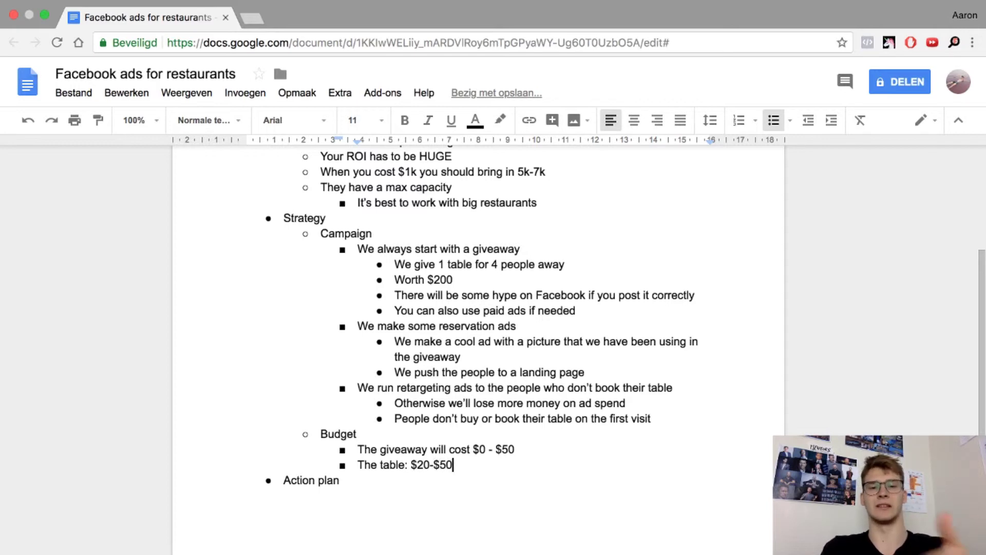
# - Add spaces around the hyphen in the table's cost range so it reads "$20 - $50"
pyautogui.press('Left')
pyautogui.press('Left')
pyautogui.press('Left')
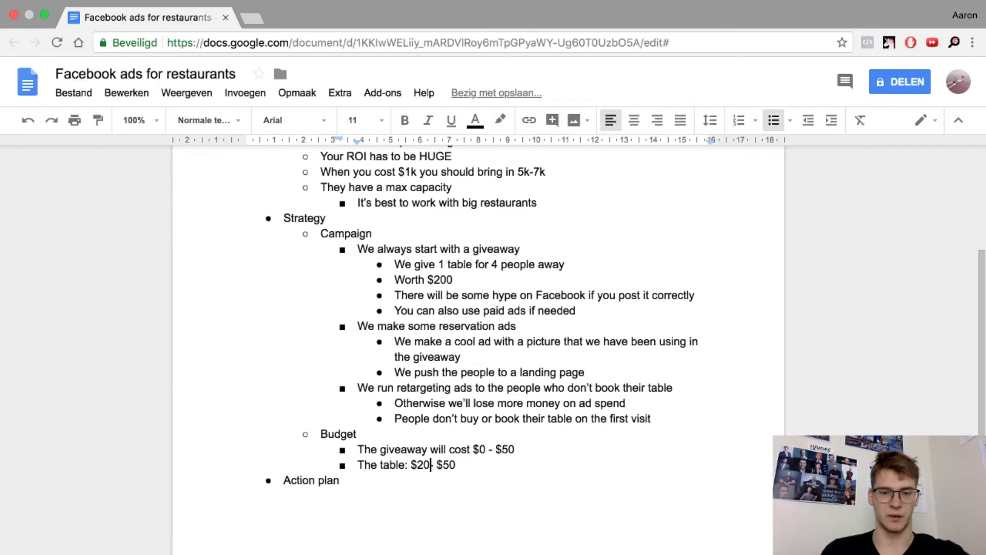
pyautogui.press('Left')
pyautogui.press('Left')
pyautogui.click(487, 464)
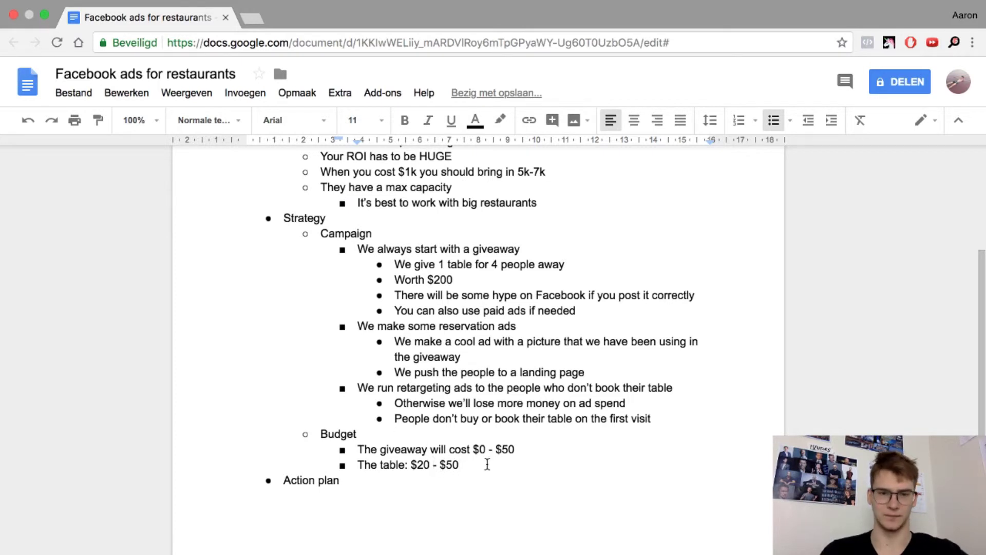
# - Add the bullet "Reservation ads: $100 - $200" under Budget, below the table cost
pyautogui.press('Return')
pyautogui.write('Reservation ads: ')
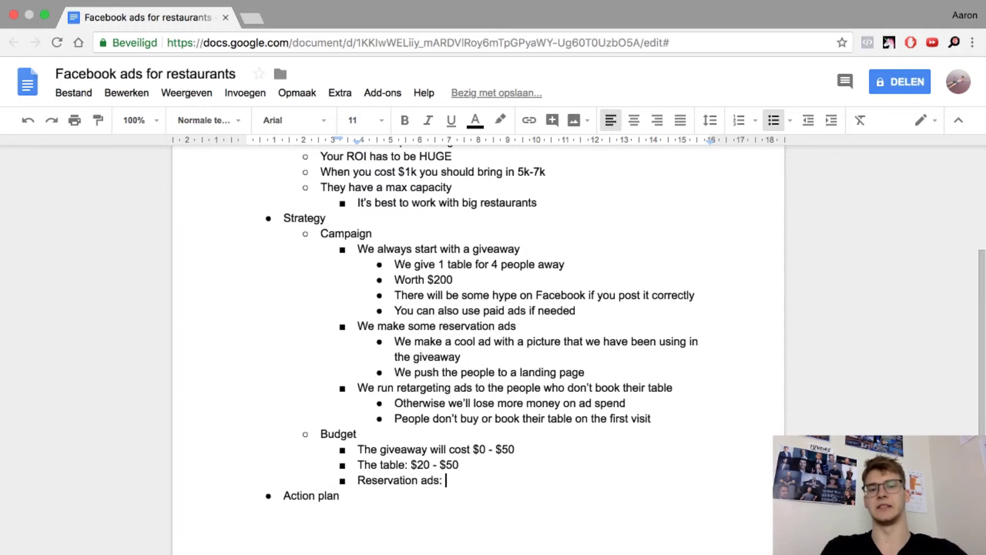
pyautogui.write('$100')
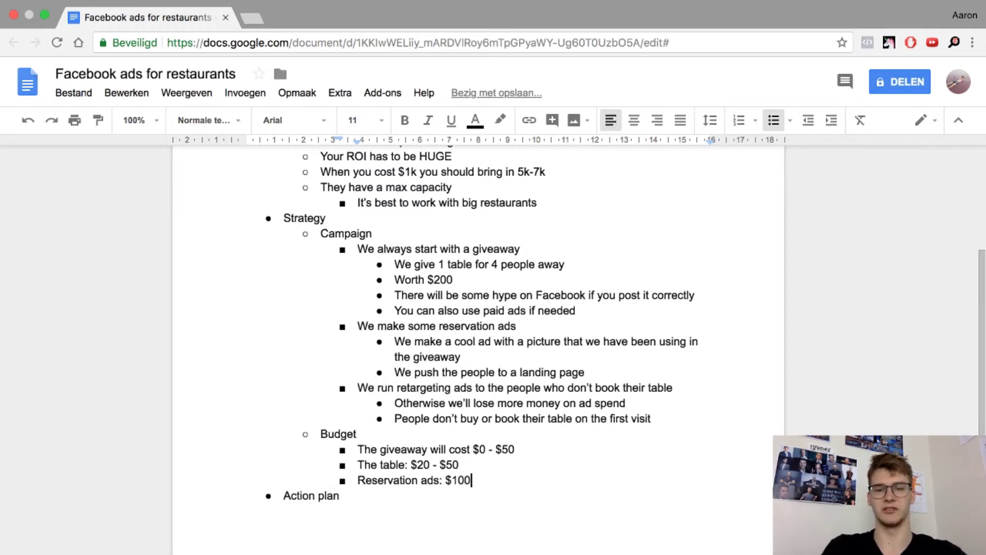
pyautogui.write(' - $200')
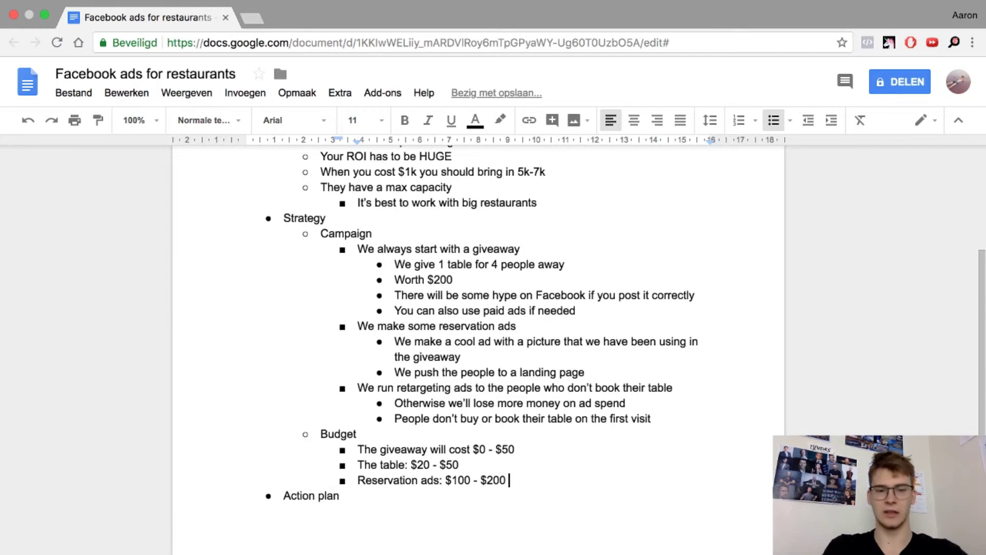
# - Add the bullet "Retargeting ads: $20 - $100" under Budget, below the reservation ads cost
pyautogui.press('Return')
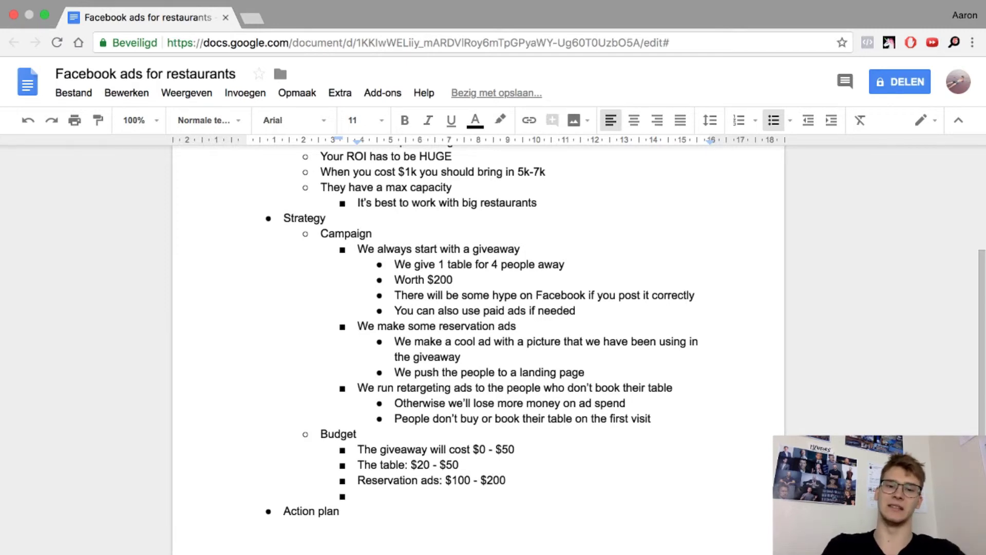
pyautogui.write('Retarget')
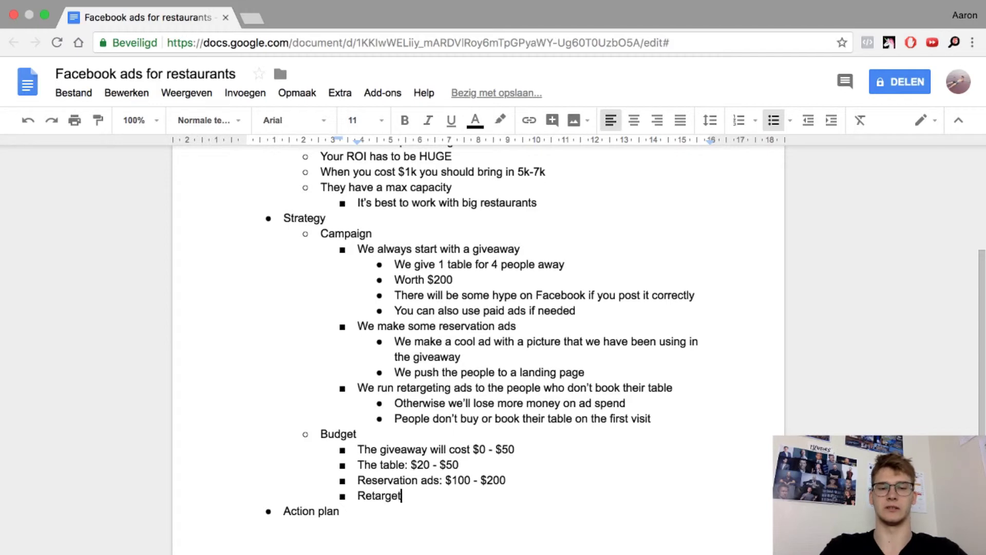
pyautogui.write('ing ads:')
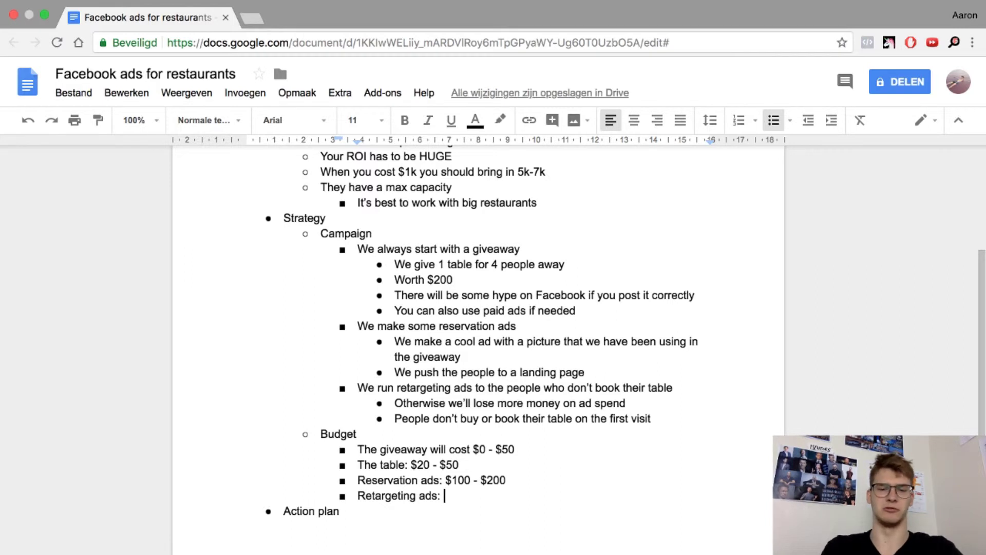
pyautogui.write(' $20 -')
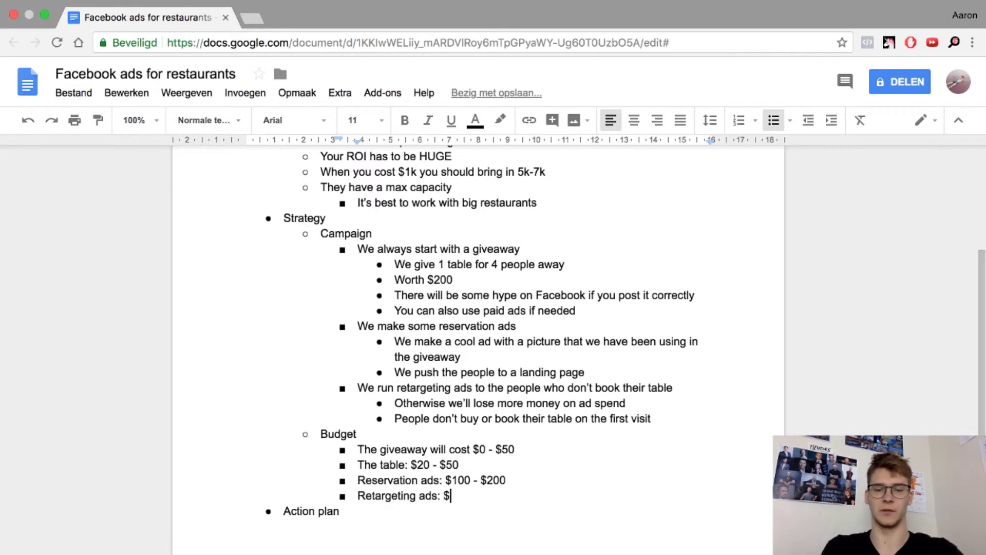
pyautogui.press('BackSpace')
pyautogui.press('BackSpace')
pyautogui.press('BackSpace')
pyautogui.write('0 - $100')
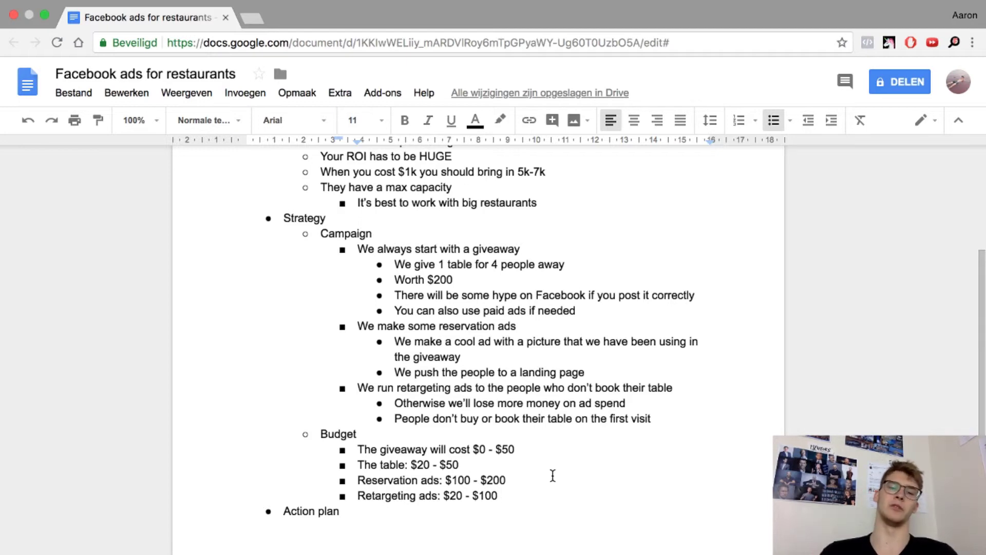
# - Add an indented sub-bullet under Action plan reading "You land big restaurants clients"
pyautogui.scroll(-1, 553, 476)
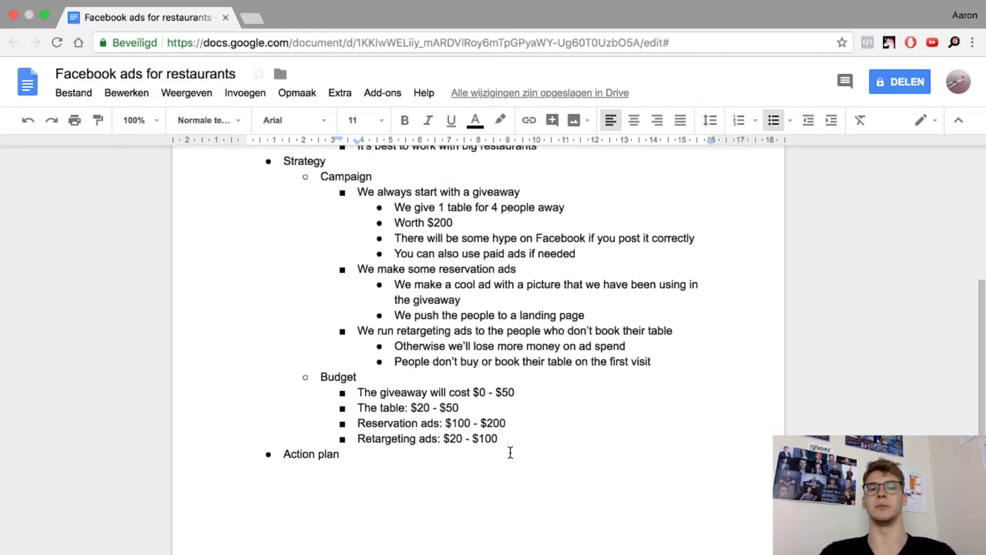
pyautogui.click(399, 454)
pyautogui.scroll(2, 399, 453)
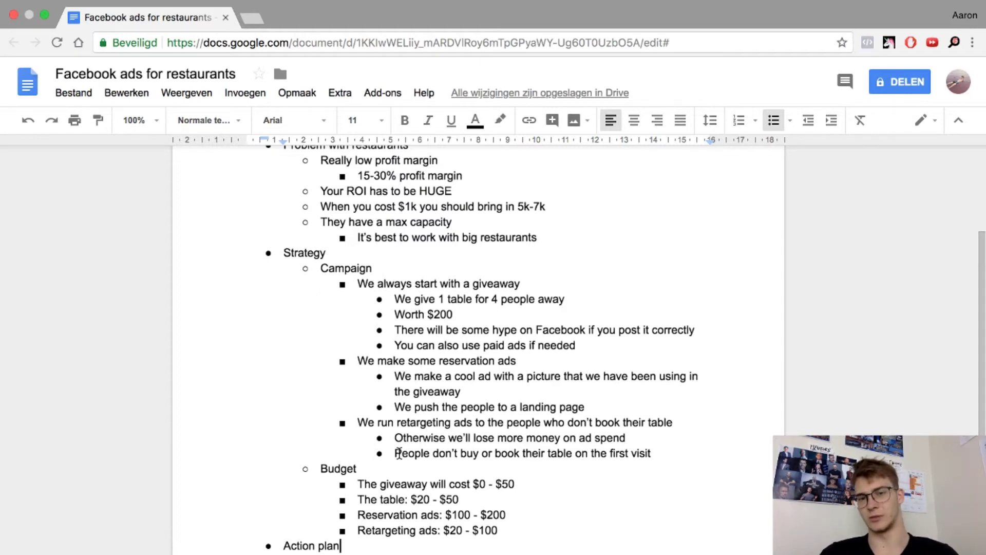
pyautogui.scroll(1, 399, 454)
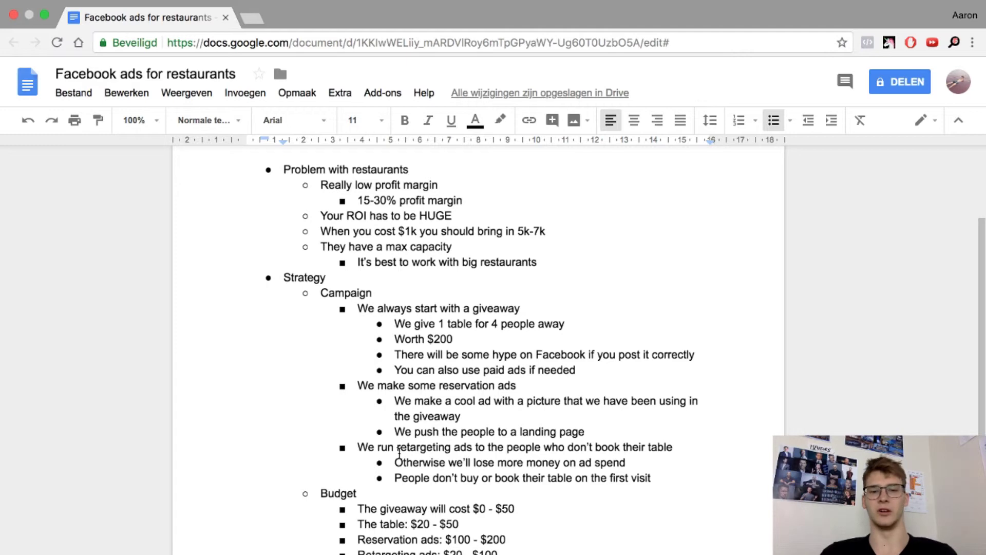
pyautogui.scroll(-5, 400, 453)
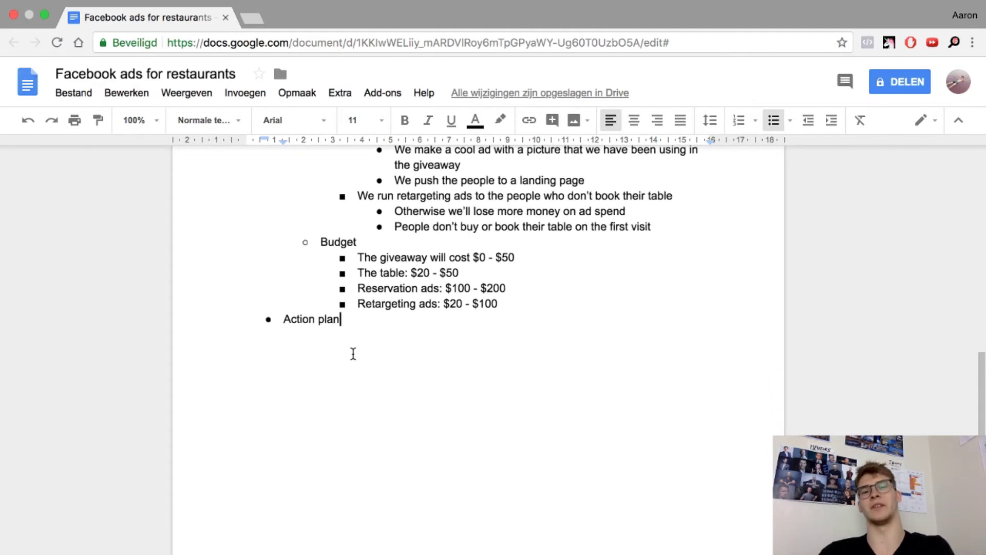
pyautogui.press('Return')
pyautogui.press('Tab')
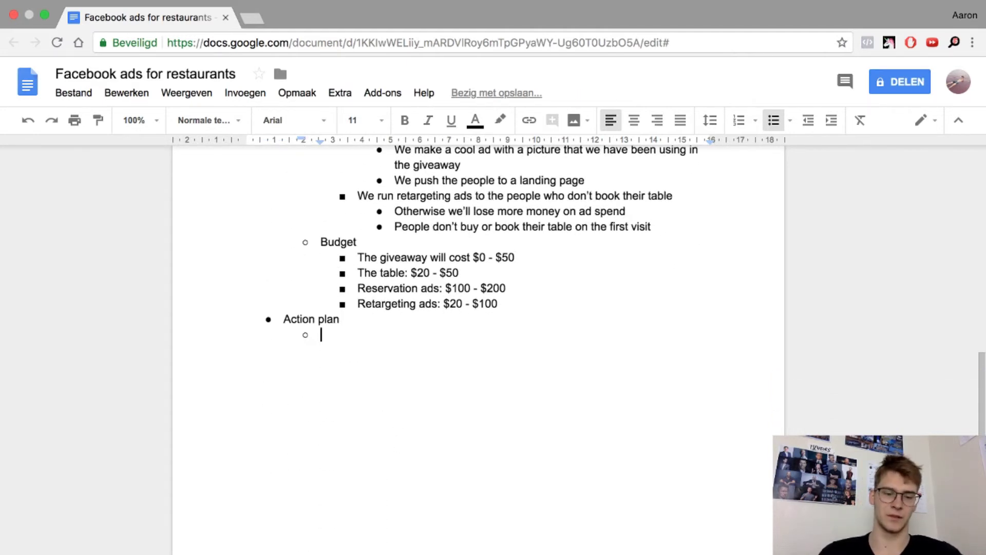
pyautogui.write('You land ')
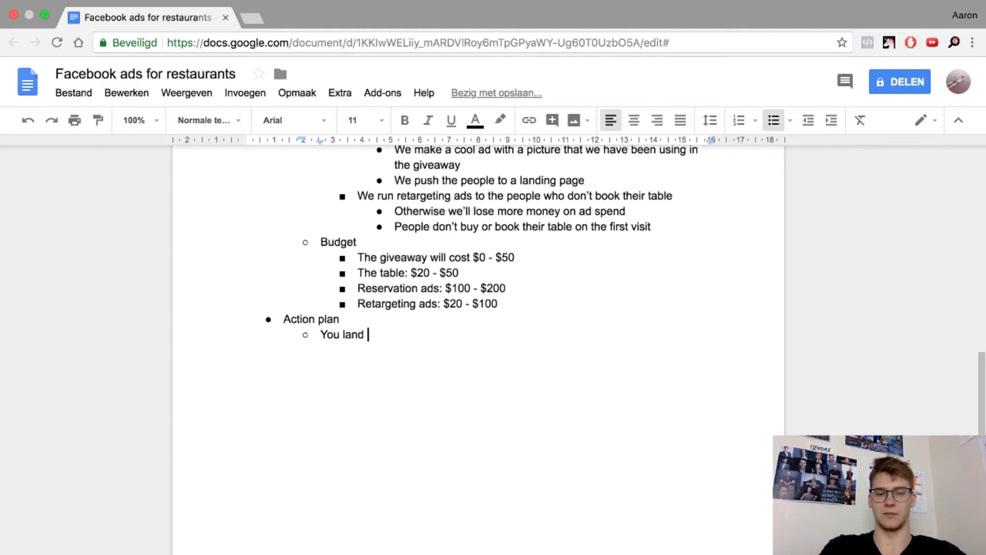
pyautogui.write('big restaurant')
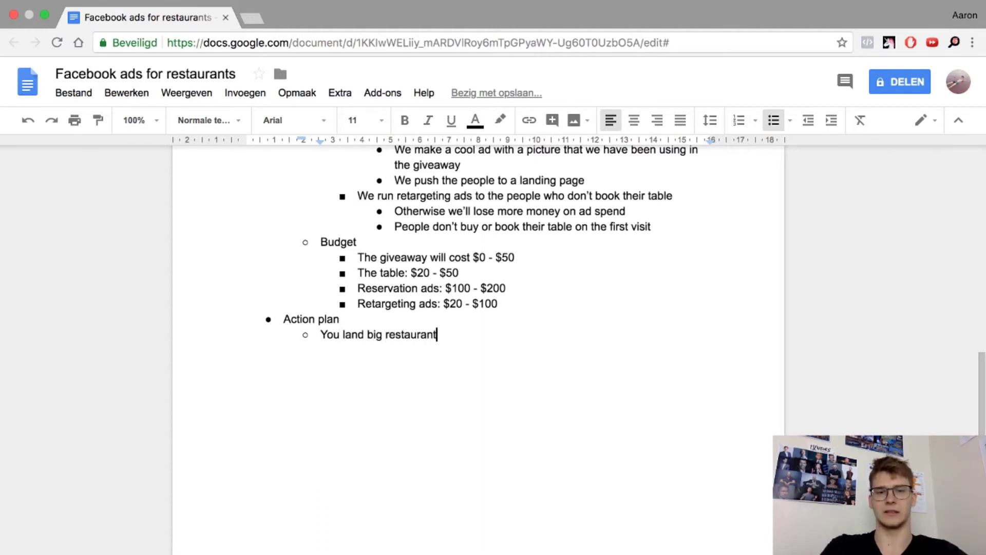
pyautogui.write('s clients')
# - Nest the bullet "Work with one client for free to get a testimonial" under the point about landing big restaurants
pyautogui.press('Return')
pyautogui.press('Tab')
pyautogui.write('Work with one lien')
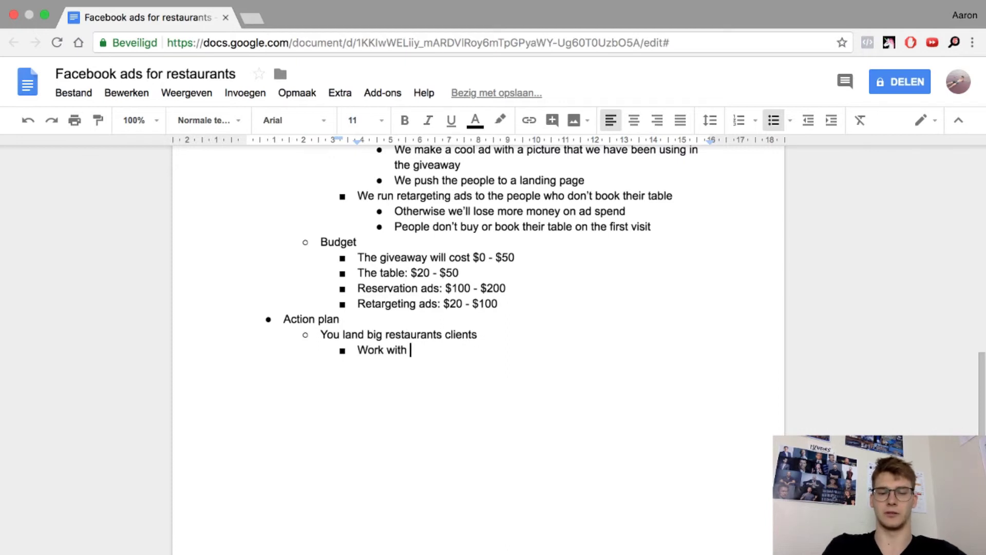
pyautogui.press('BackSpace')
pyautogui.press('BackSpace')
pyautogui.press('BackSpace')
pyautogui.press('BackSpace')
pyautogui.write('client for free')
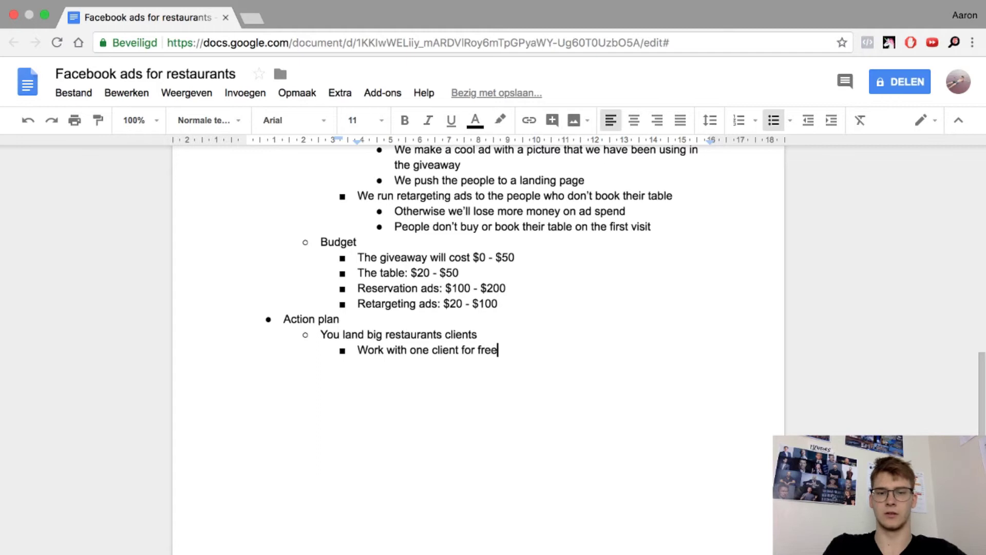
pyautogui.write(' to get a testimonial')
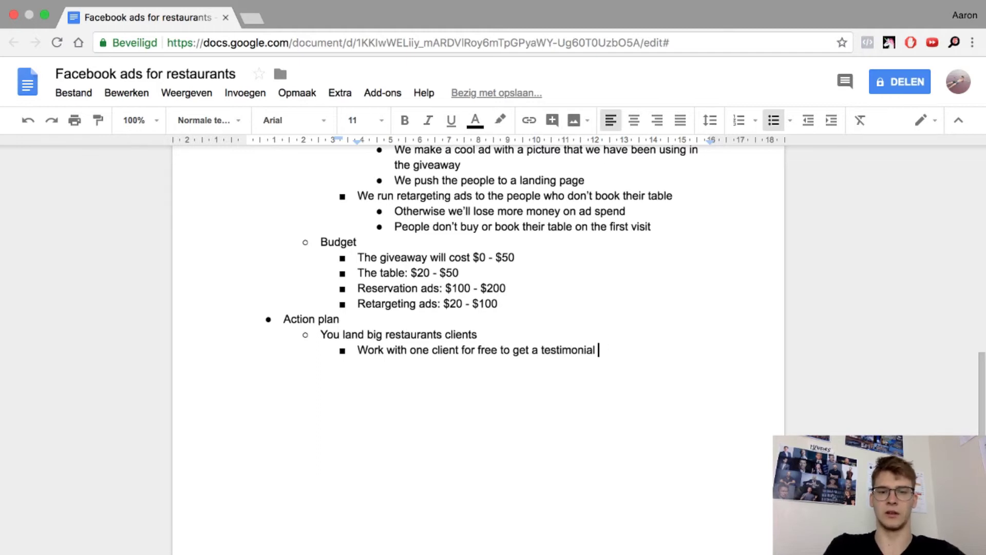
# - Add the bullet "You can test everything out when you work for free" at the same level below the testimonial point
pyautogui.press('Return')
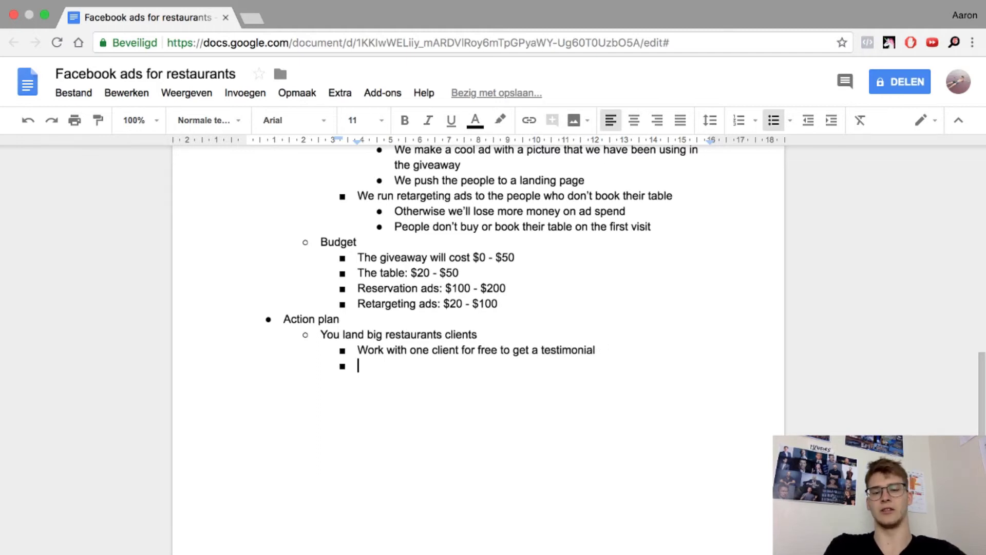
pyautogui.write('You can ')
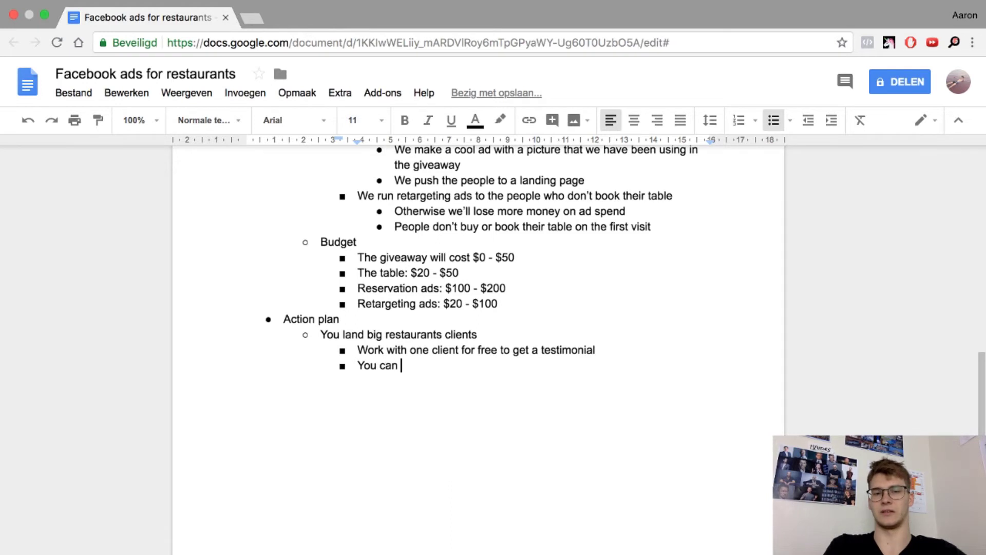
pyautogui.write('test everything ')
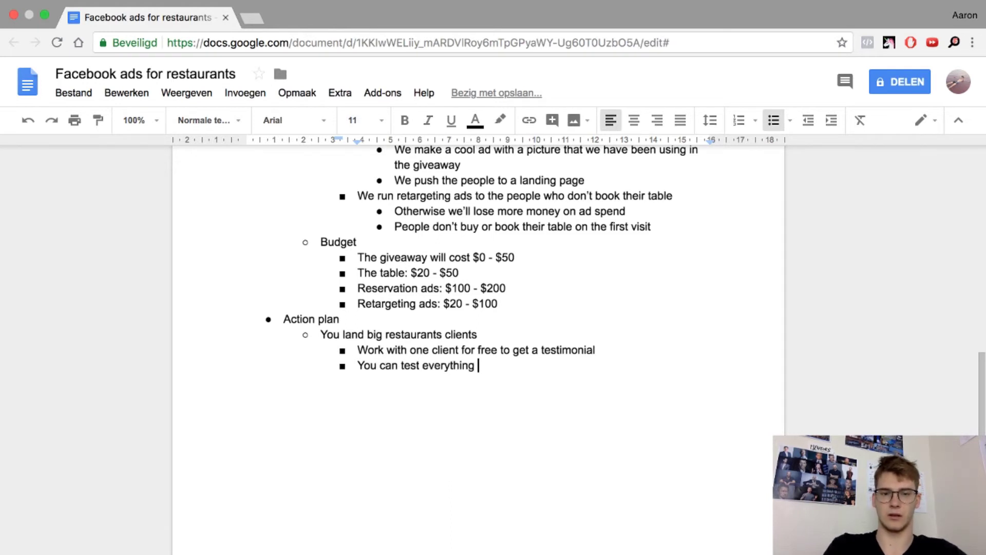
pyautogui.write('out when you wor')
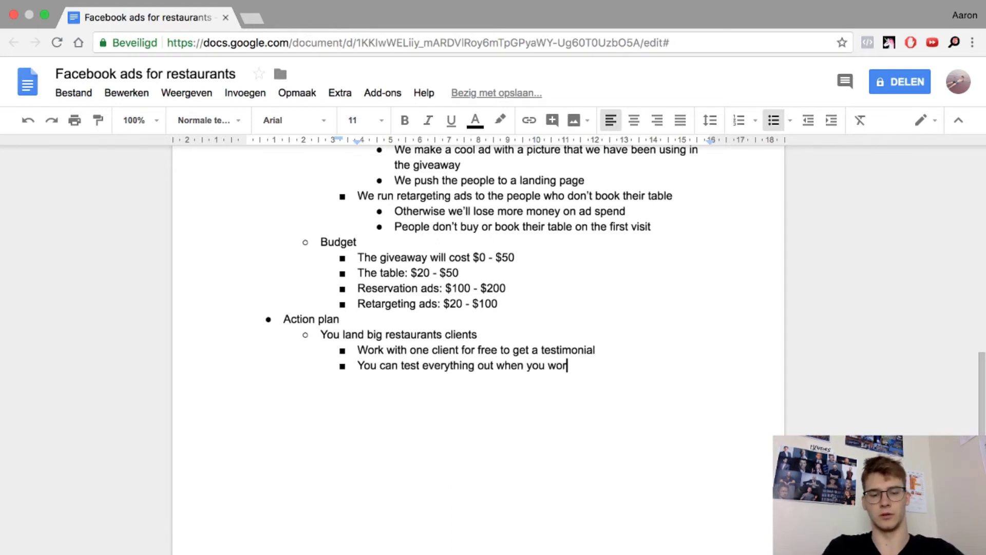
pyautogui.write('k for free')
# - Add an Action plan bullet one level higher reading "You make the giveaway and you let it run for lets say 1 week"
pyautogui.press('Return')
pyautogui.hotkey('shift', 'Tab')
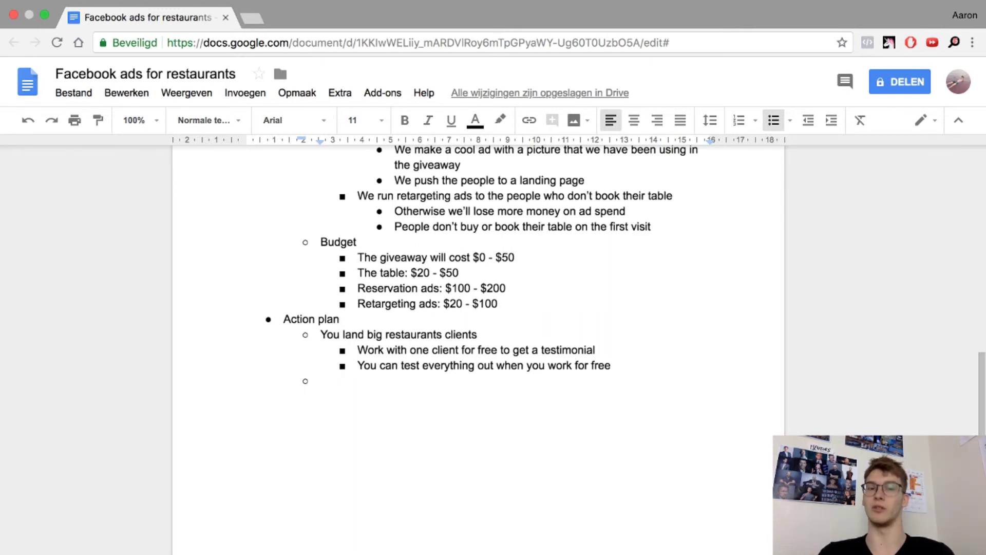
pyautogui.scroll(3, 477, 308)
pyautogui.write('You make the giveaway and you let it run for')
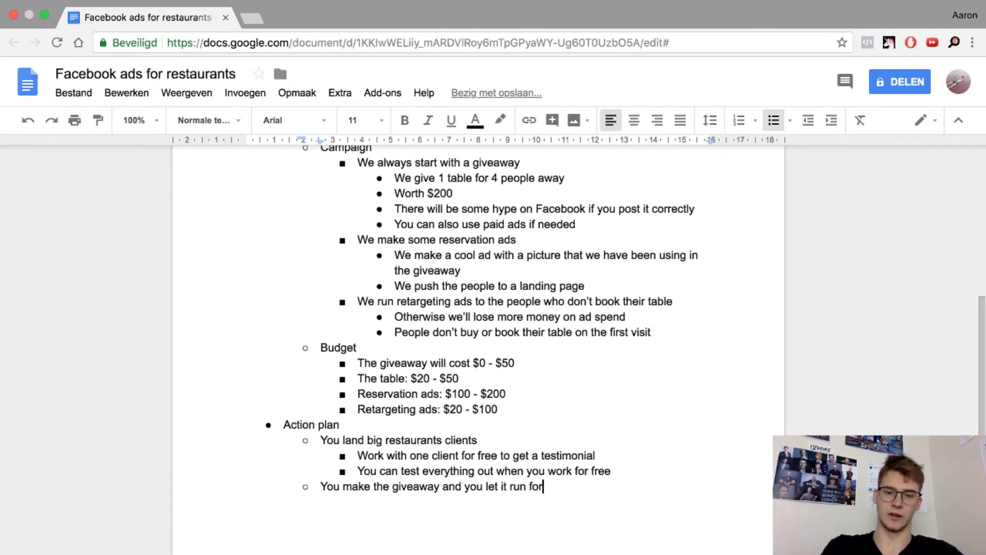
pyautogui.write(' let')
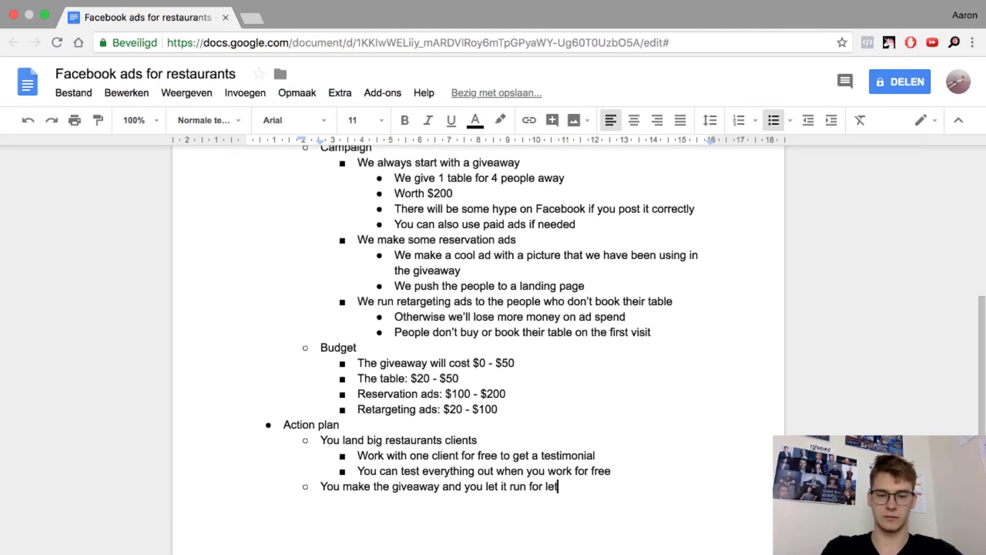
pyautogui.write('s say 1 week')
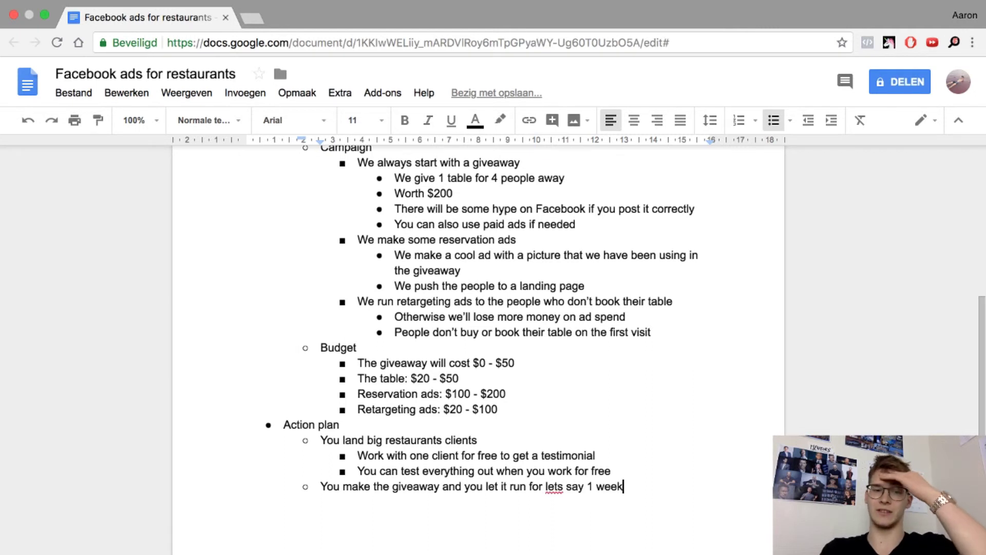
# - Nest the bullet "After that we announce the winner" under the giveaway point in the Action plan
pyautogui.press('Return')
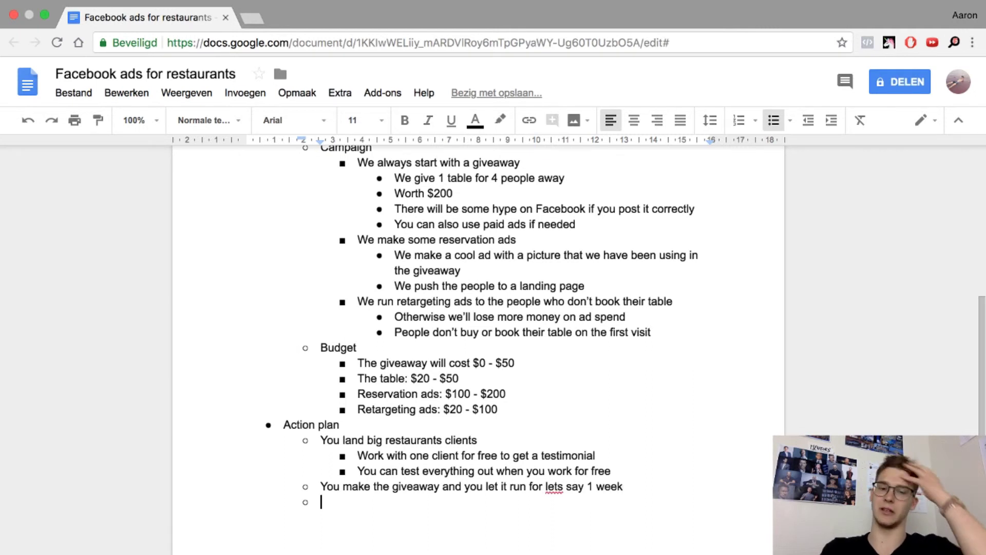
pyautogui.press('Tab')
pyautogui.write('After ')
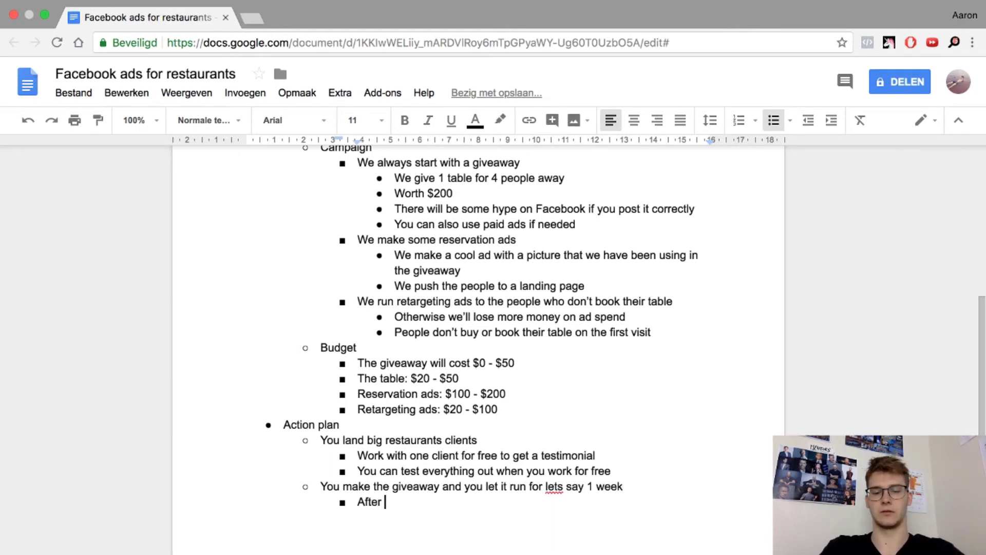
pyautogui.write('that we ann')
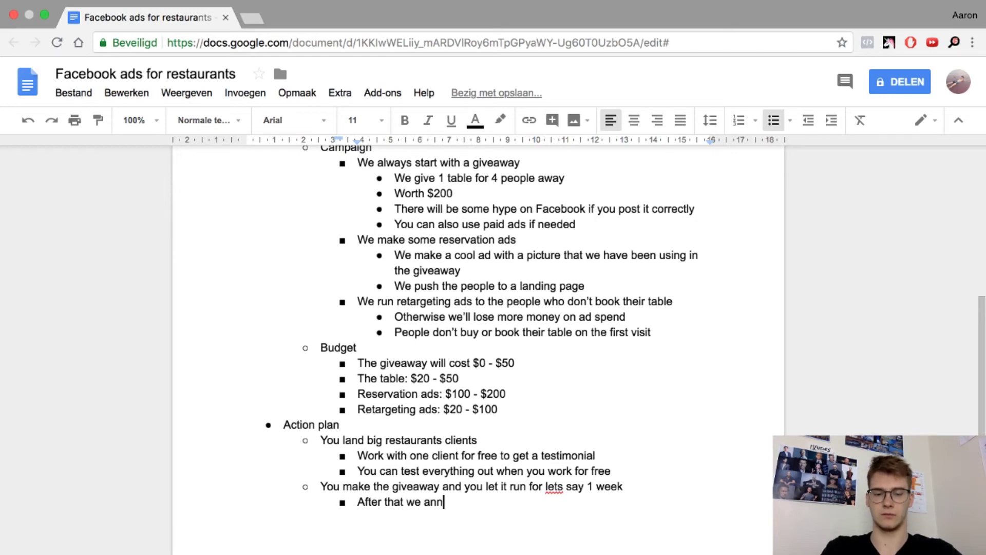
pyautogui.write('ounce the winner')
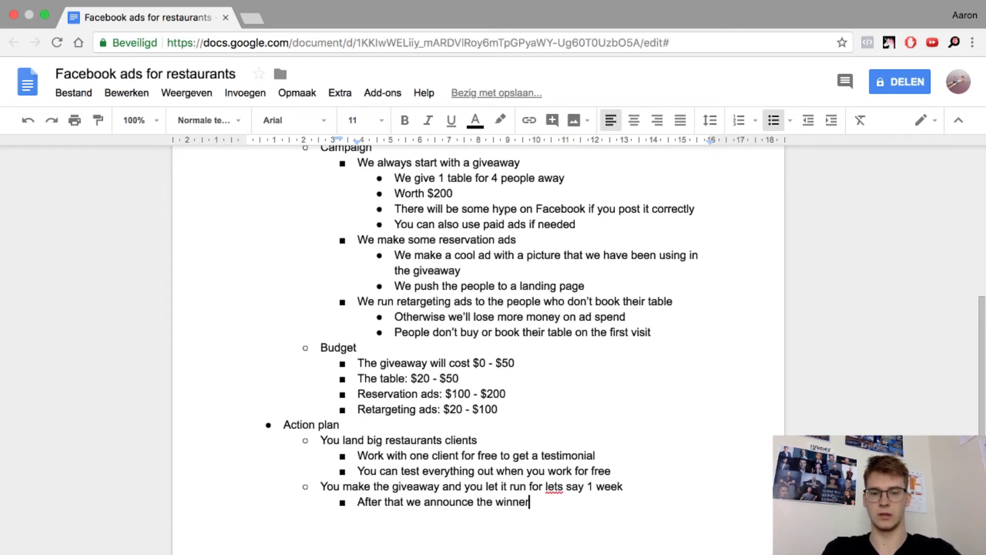
# - Add an Action plan bullet at the giveaway point's level reading "After that the reservation ads come in place"
pyautogui.press('Return')
pyautogui.hotkey('shift', 'Tab')
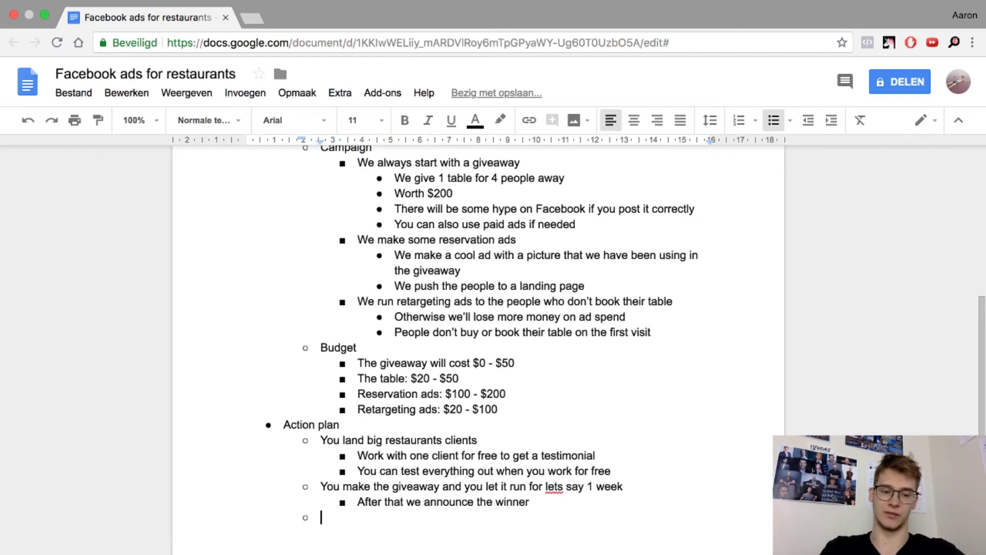
pyautogui.write('After that the reservation ads come in place')
pyautogui.press('BackSpace')
pyautogui.press('BackSpace')
pyautogui.write('y')
pyautogui.press('BackSpace')
pyautogui.write('ce')
# - Nest the bullet "1-2 weeks" under the reservation ads point in the Action plan
pyautogui.press('Return')
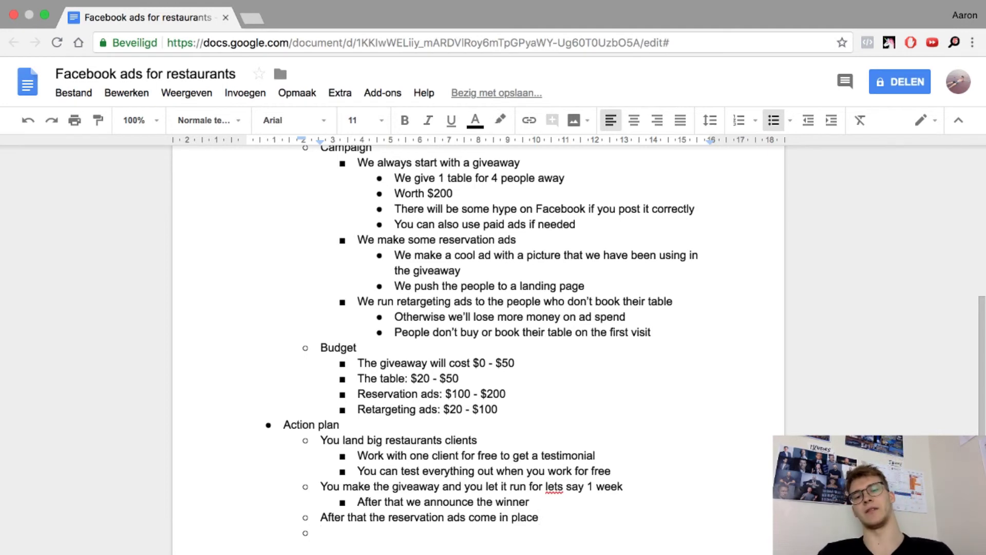
pyautogui.press('Tab')
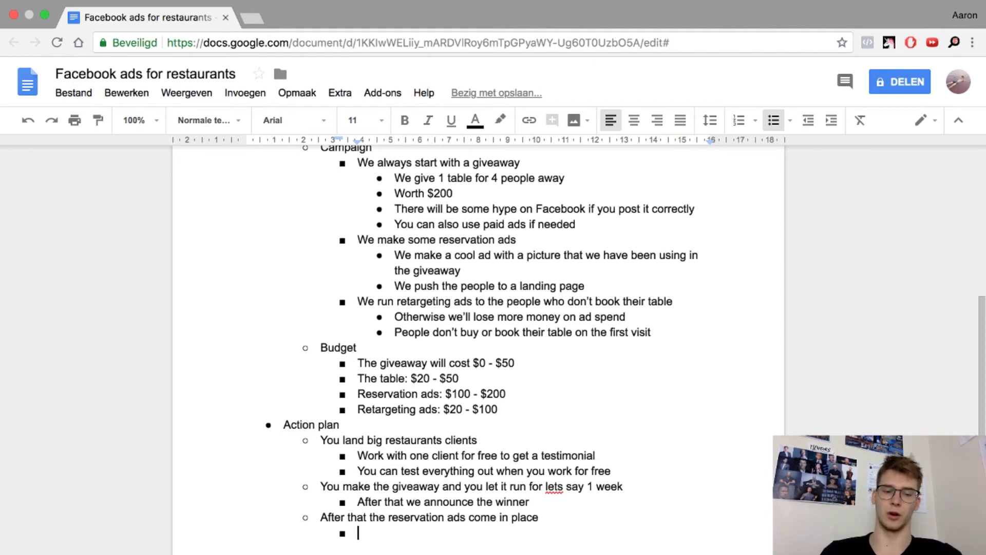
pyautogui.write('1-2 ')
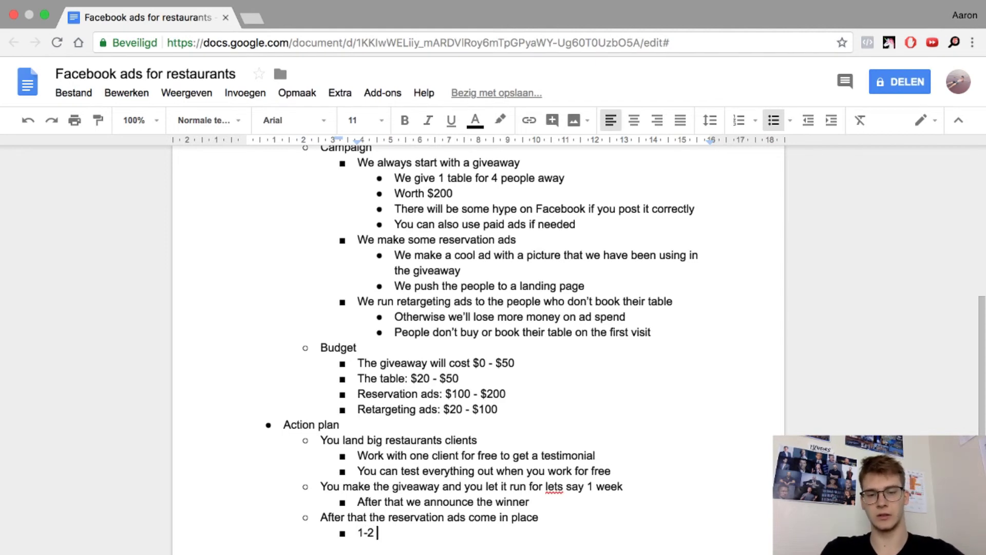
pyautogui.write('weeks')
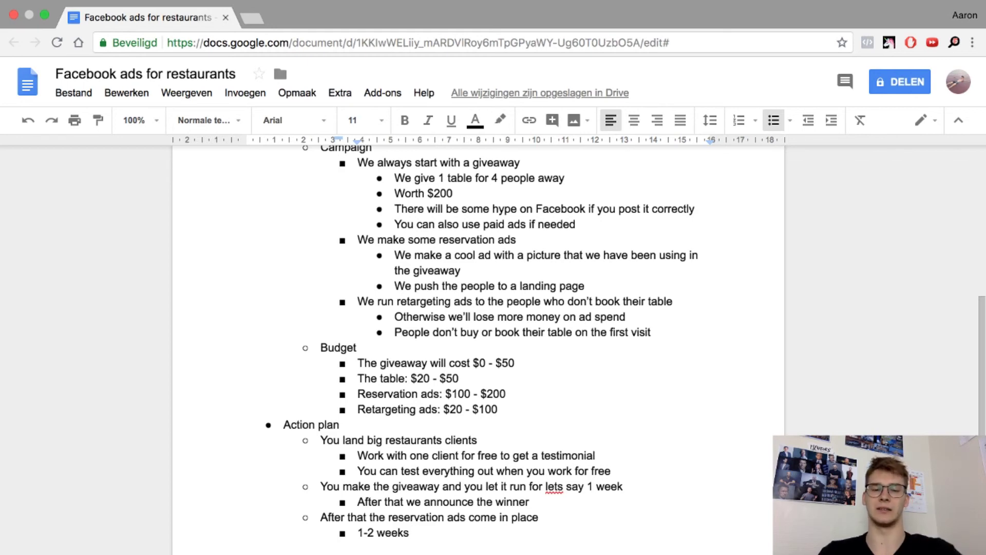
# - Extend the "1-2 weeks" bullet in the Action plan with "(or until it's not profitable anymore)"
pyautogui.write('(or until it')
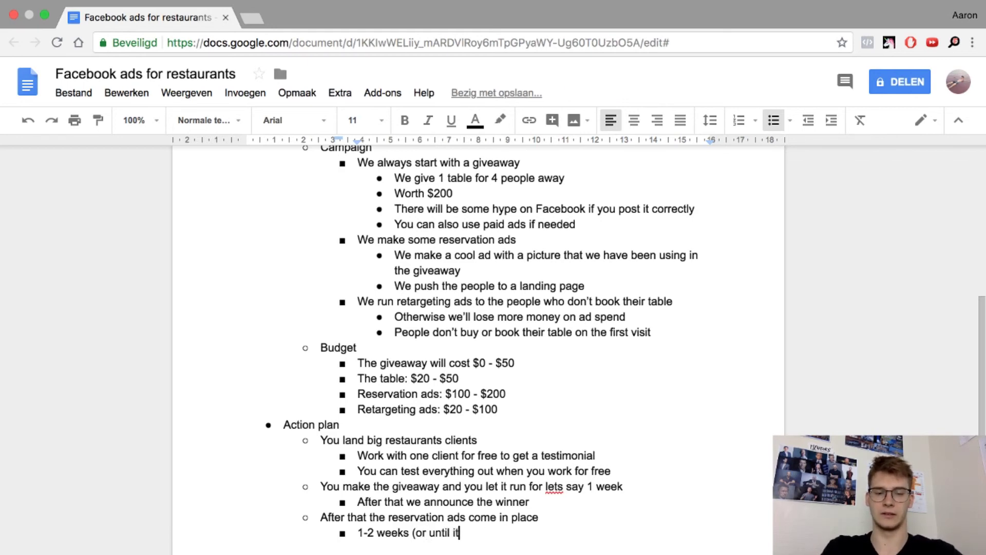
pyautogui.write("'s no")
pyautogui.press('BackSpace')
pyautogui.press('BackSpace')
pyautogui.press('BackSpace')
pyautogui.write('not pro')
pyautogui.press('BackSpace')
pyautogui.write('ofitable anymore)')
# - Add an Action plan bullet one level higher reading "Besides that we are running retargeting ads"
pyautogui.press('Return')
pyautogui.hotkey('shift', 'Tab')
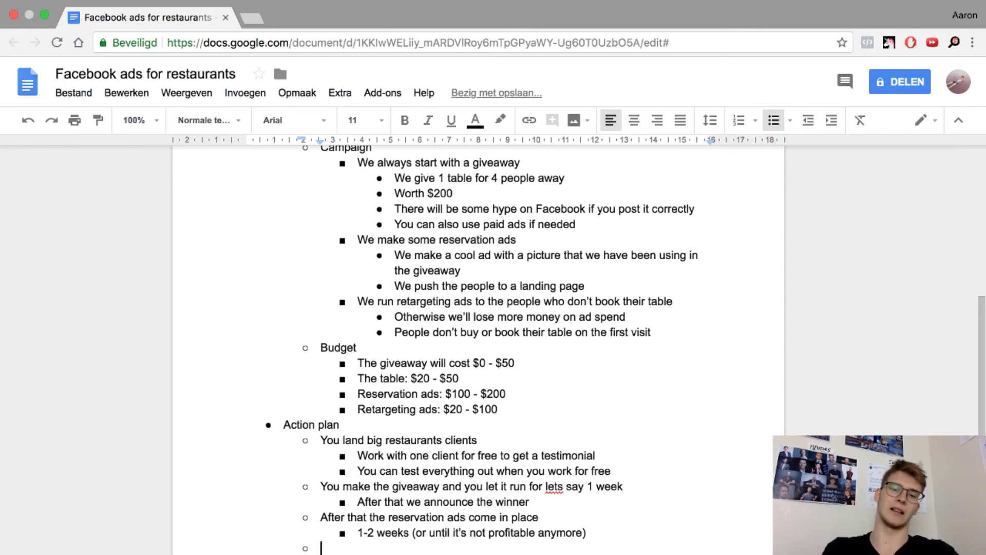
pyautogui.write('Besides ')
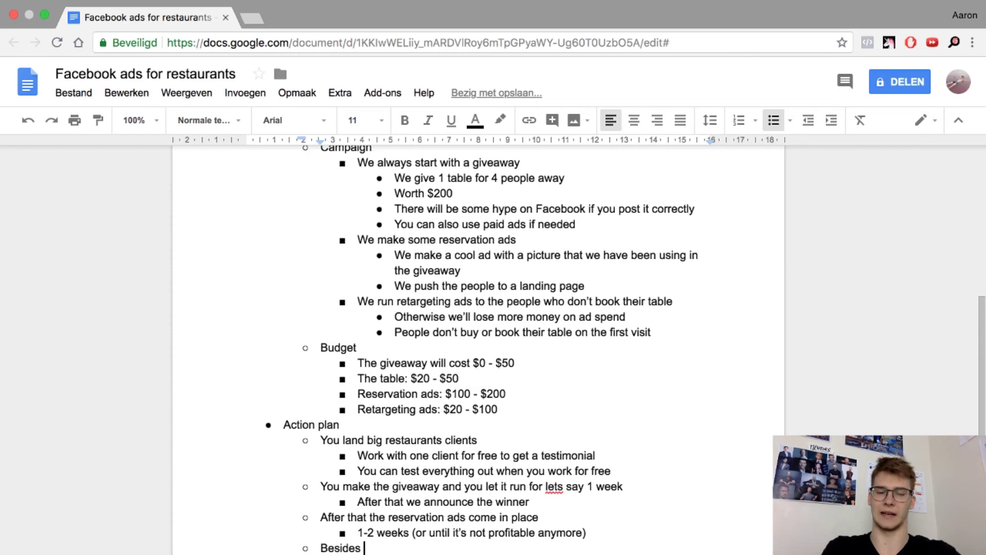
pyautogui.write('that we are ')
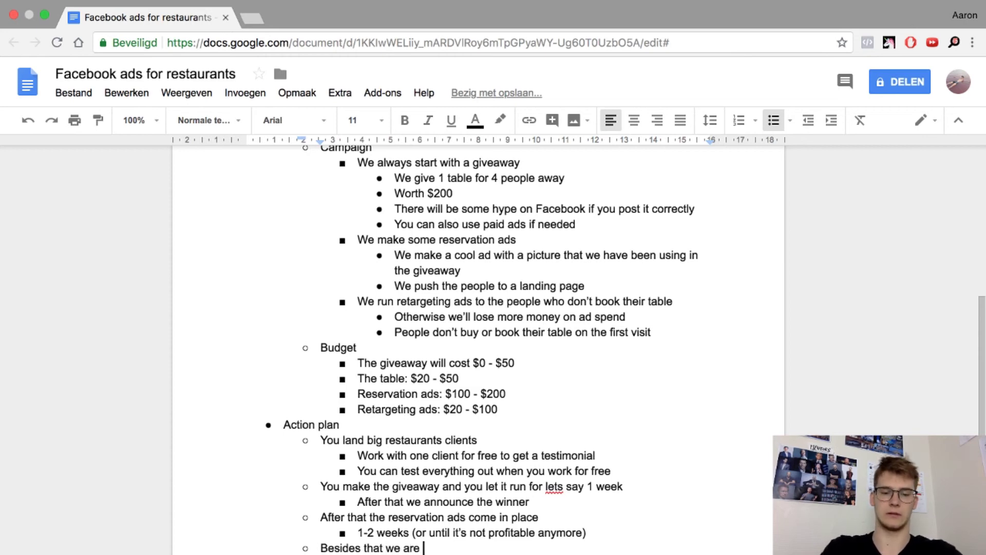
pyautogui.write('running re')
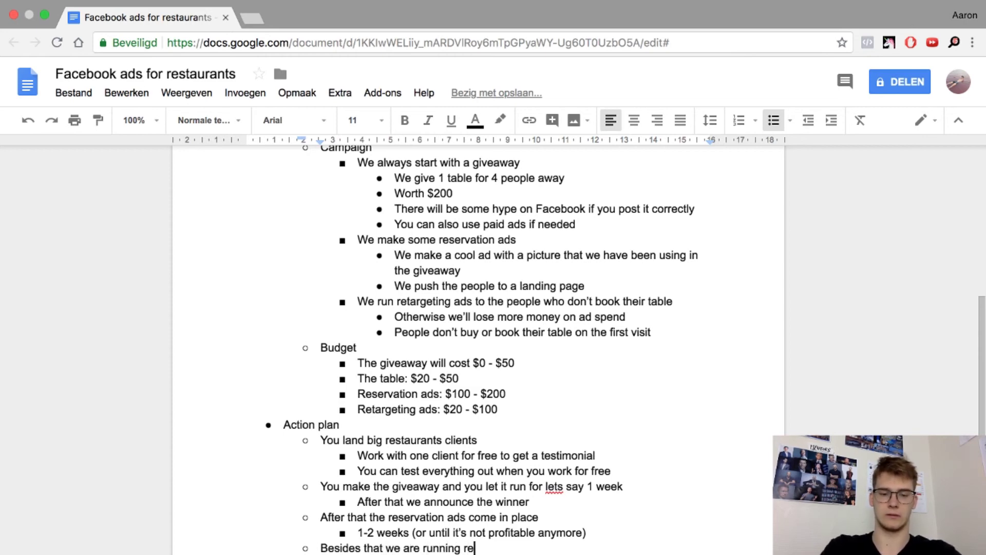
pyautogui.write('targeting ads')
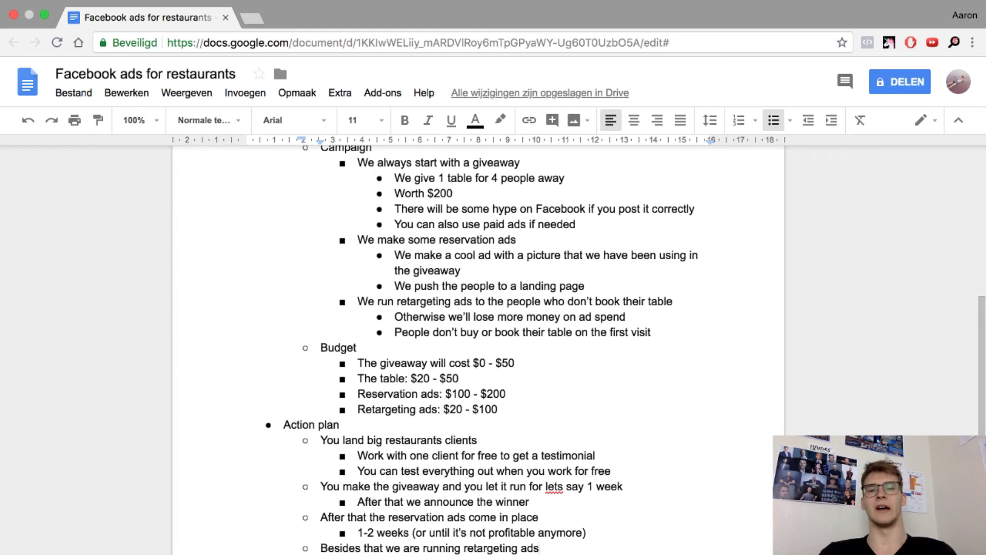
# - Add an "IMPORTANT" bullet to the Action plan at the same level as the retargeting ads point
pyautogui.scroll(-2, 478, 350)
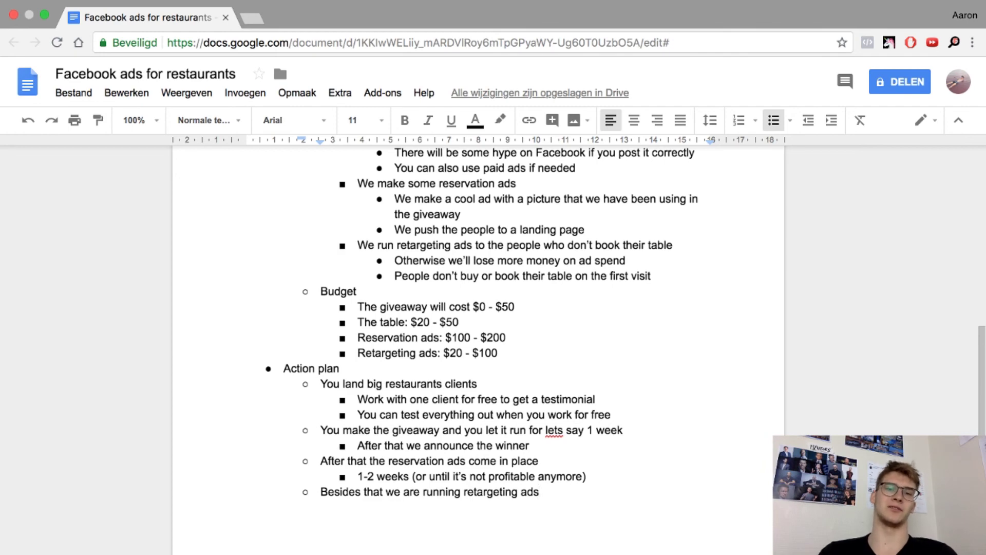
pyautogui.scroll(5, 478, 350)
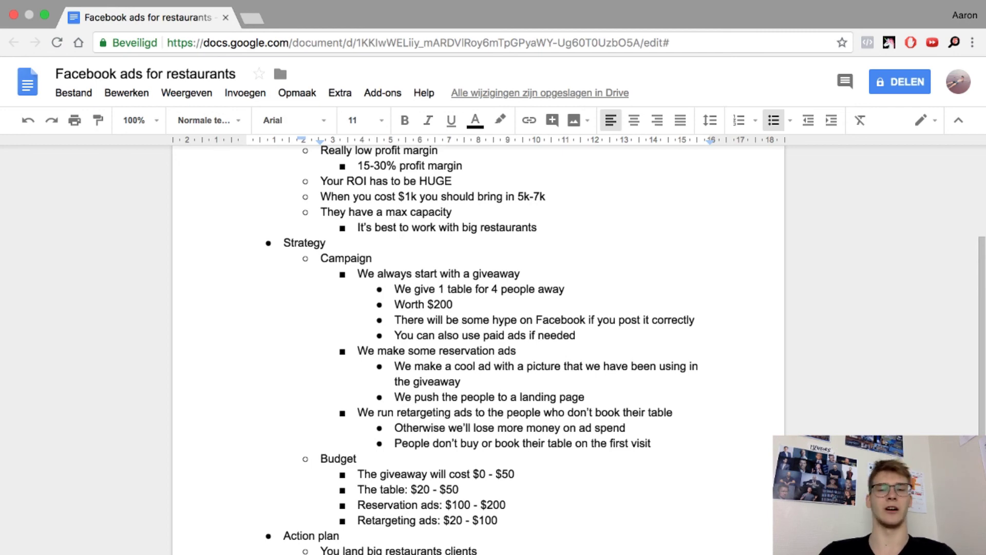
pyautogui.scroll(-6, 478, 349)
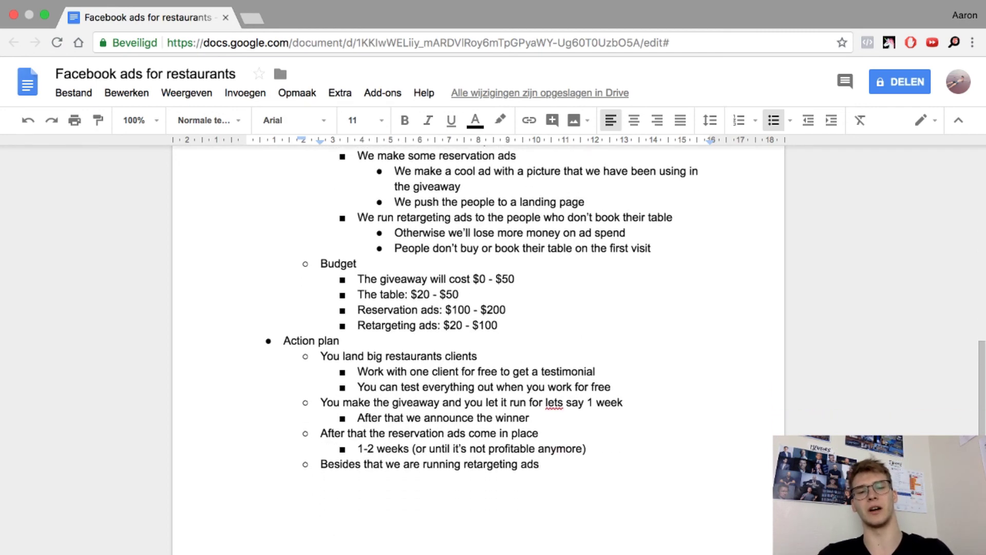
pyautogui.press('Return')
pyautogui.write('I')
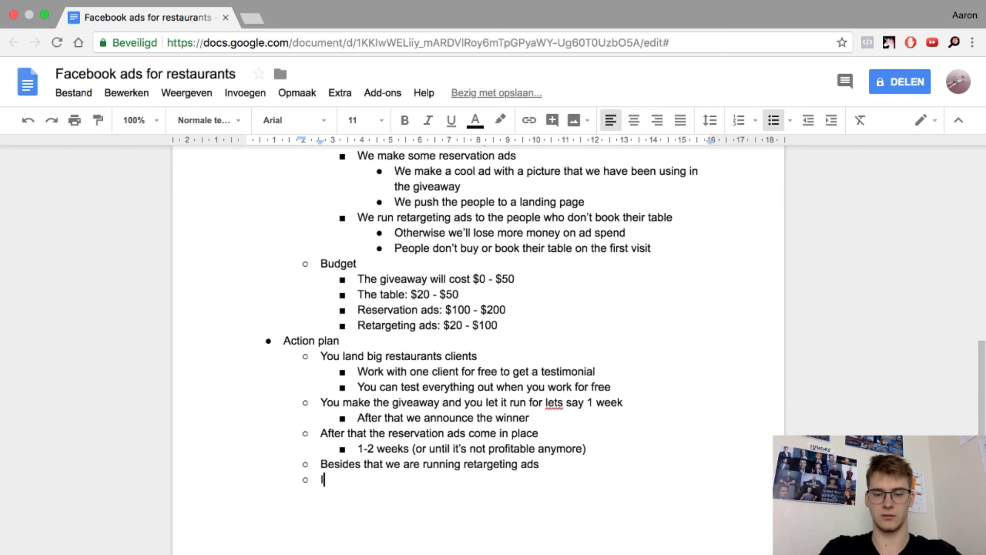
pyautogui.write('MPORTANT')
# - Nest the bullet "Facebook pixel on the landing page" under the IMPORTANT point
pyautogui.press('Return')
pyautogui.press('Tab')
pyautogui.write('Facebook pi')
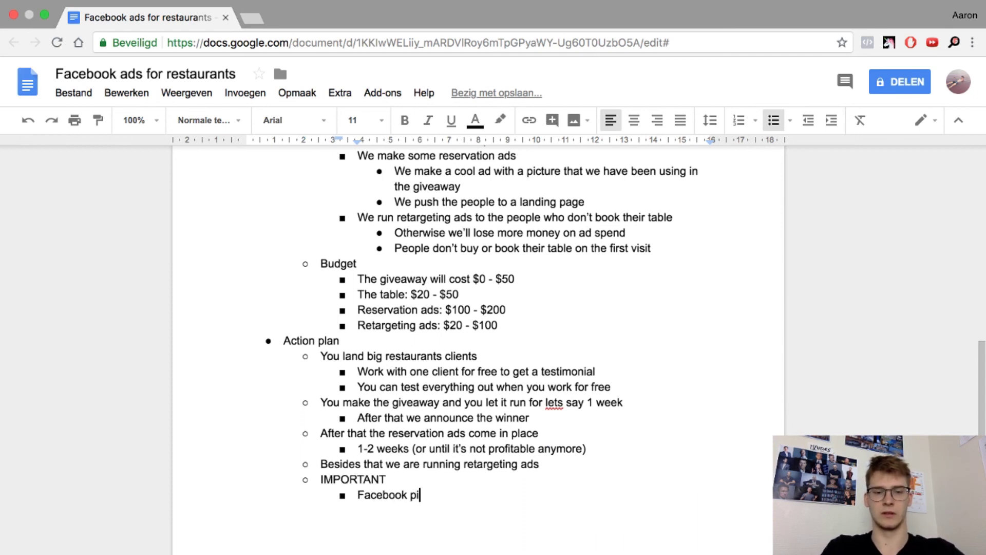
pyautogui.write('xel on the landi')
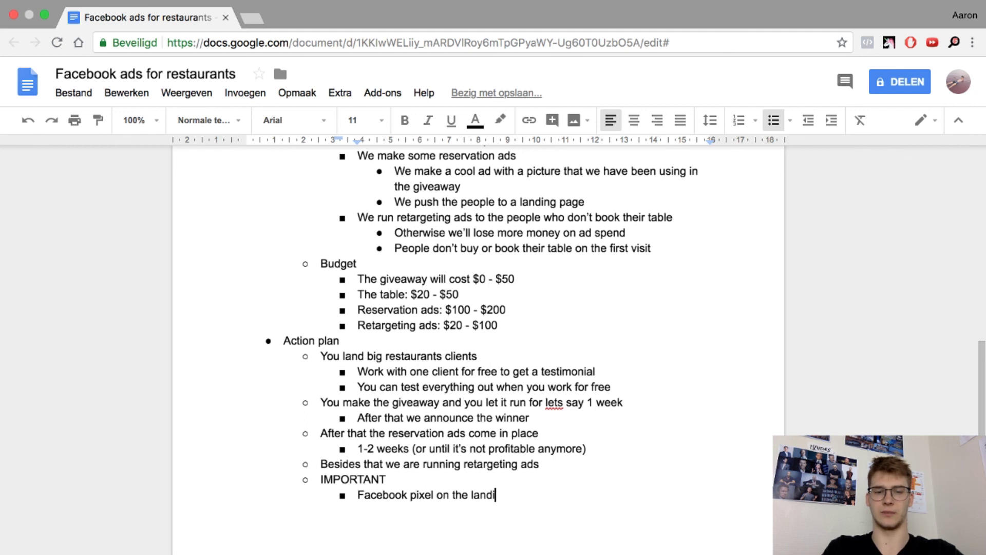
pyautogui.write('ng page')
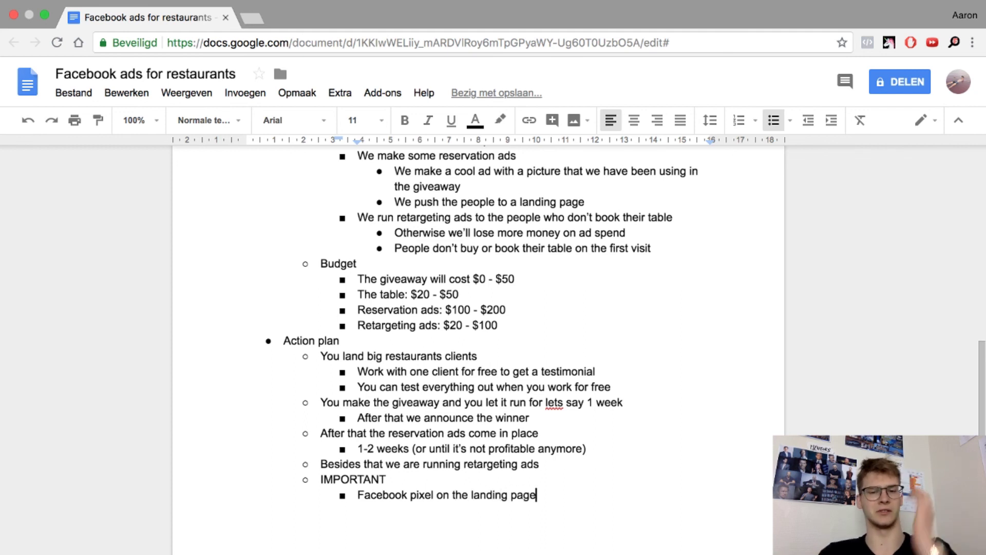